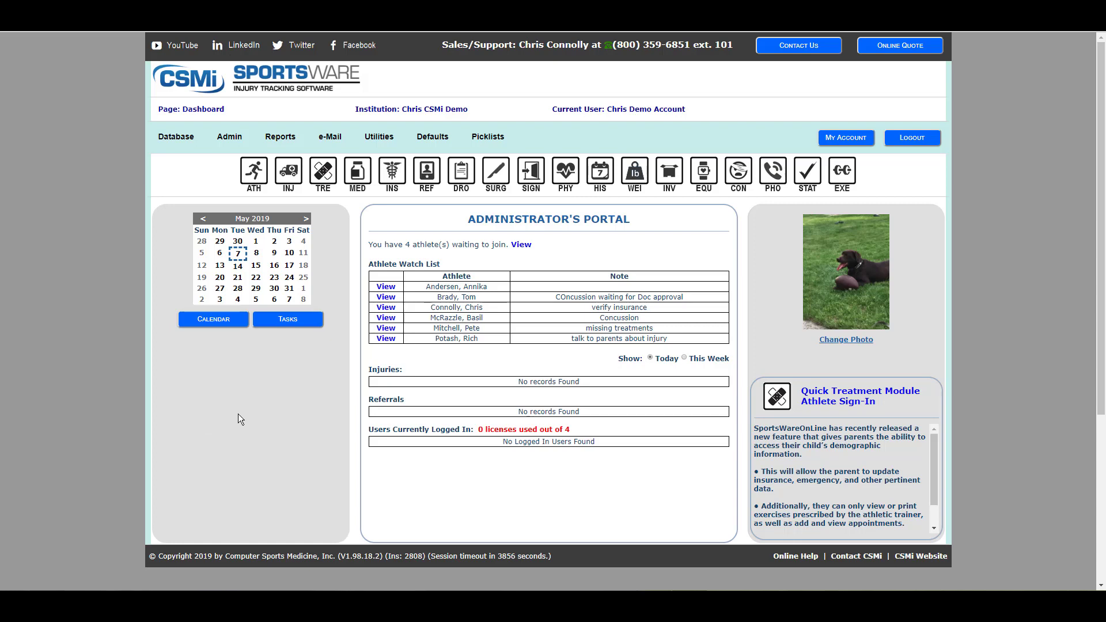
# Filter the injury listing to the one athlete, found by the first letters of their surname.
pyautogui.click(290, 174)
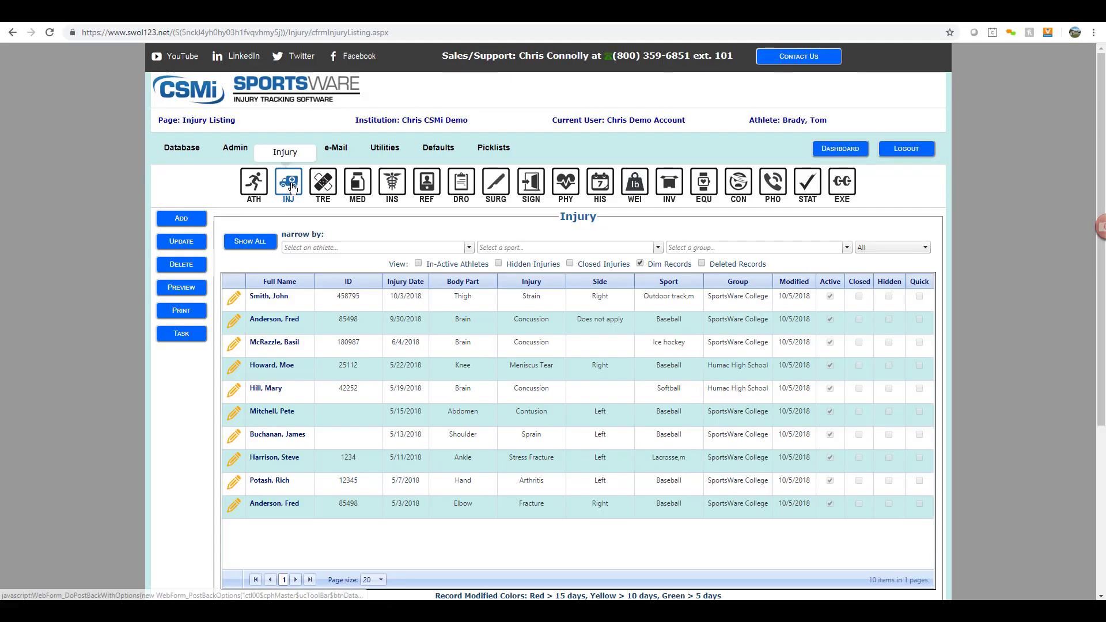
pyautogui.click(309, 247)
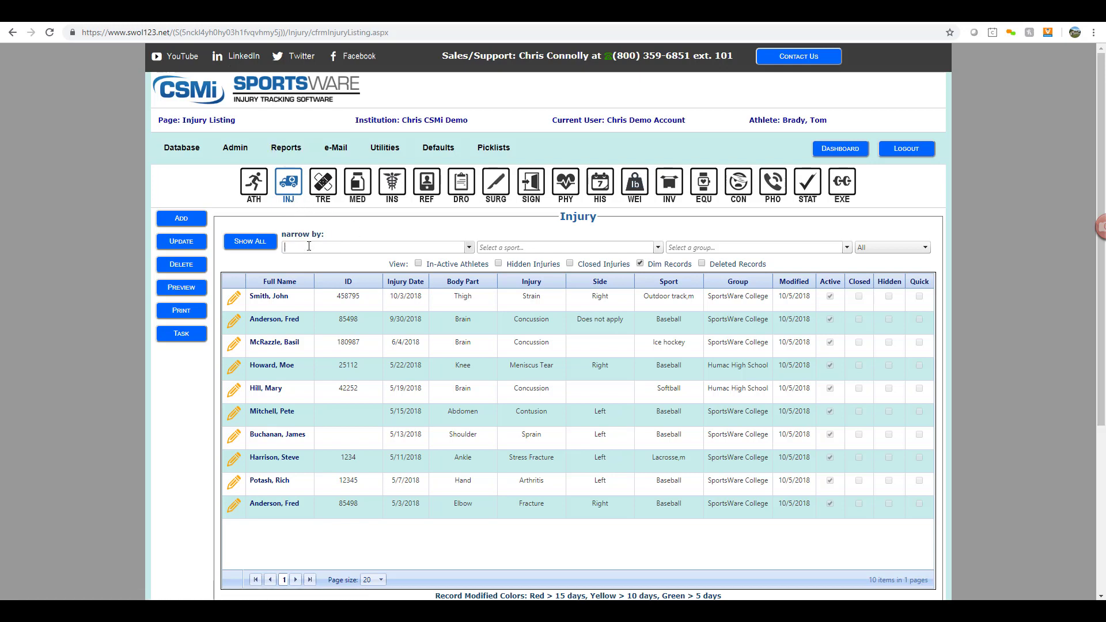
pyautogui.write('m')
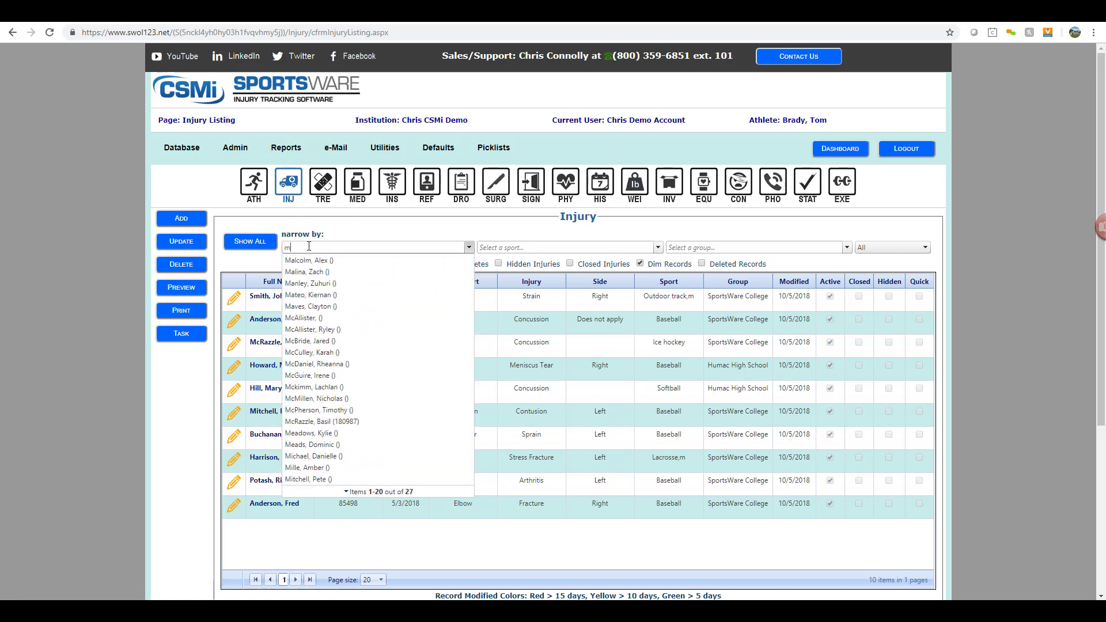
pyautogui.write('it')
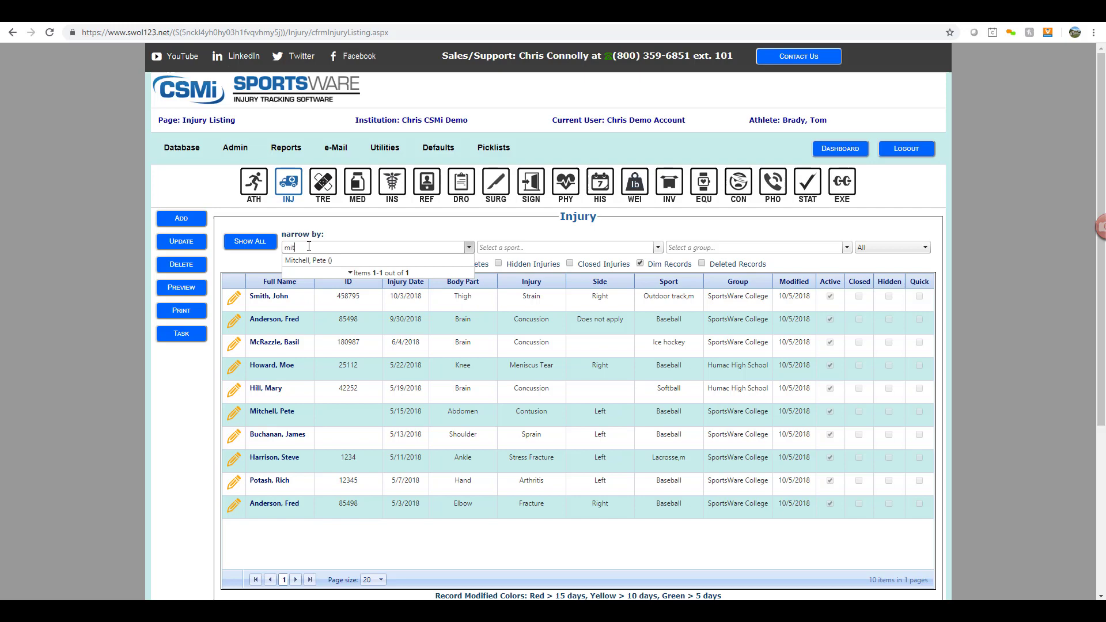
pyautogui.click(310, 260)
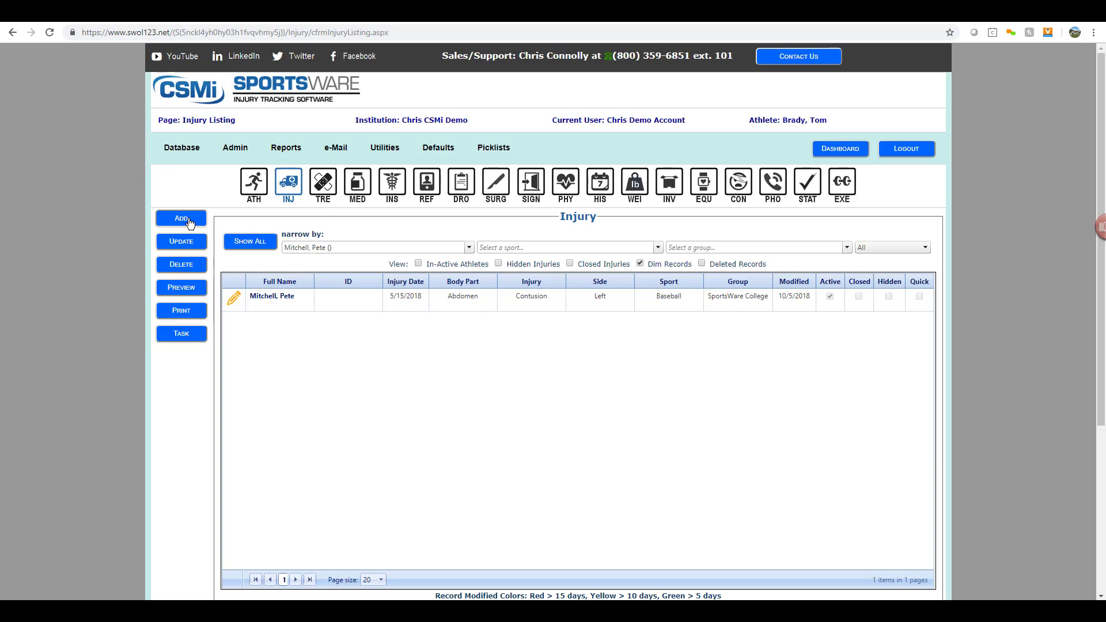
# Add a new injury record dated 10/03/2018 at 4:00 PM.
pyautogui.click(189, 222)
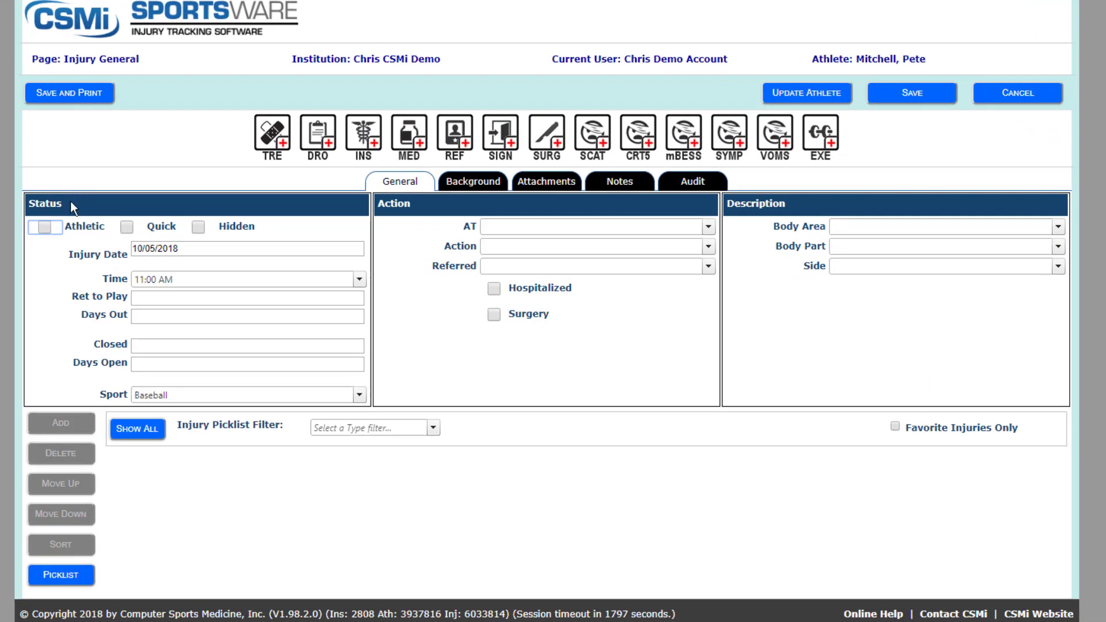
pyautogui.click(254, 248)
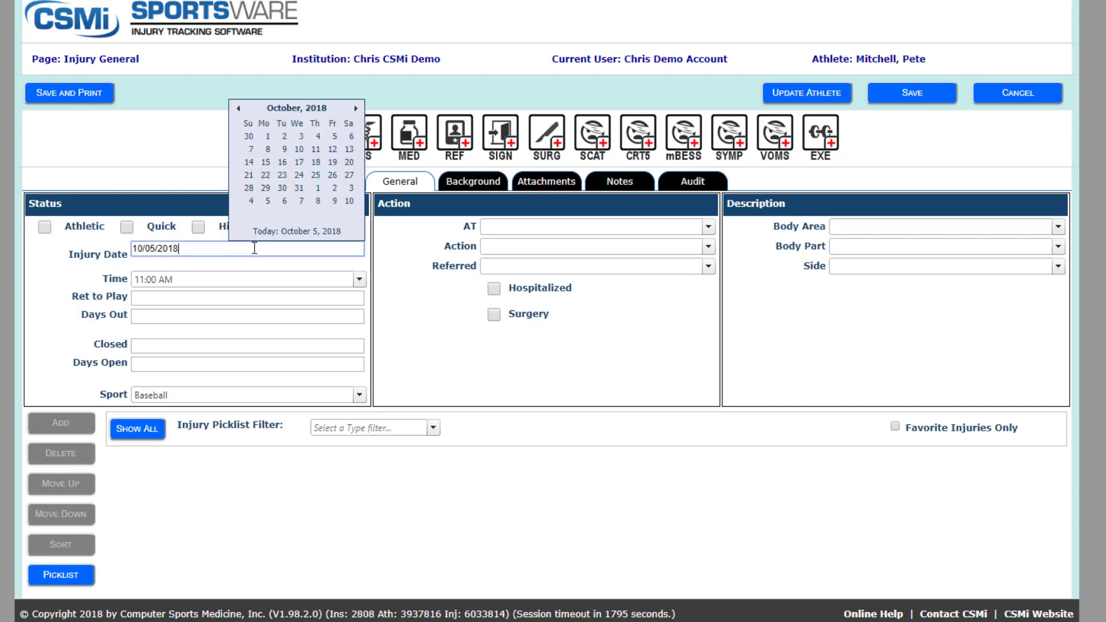
pyautogui.click(300, 138)
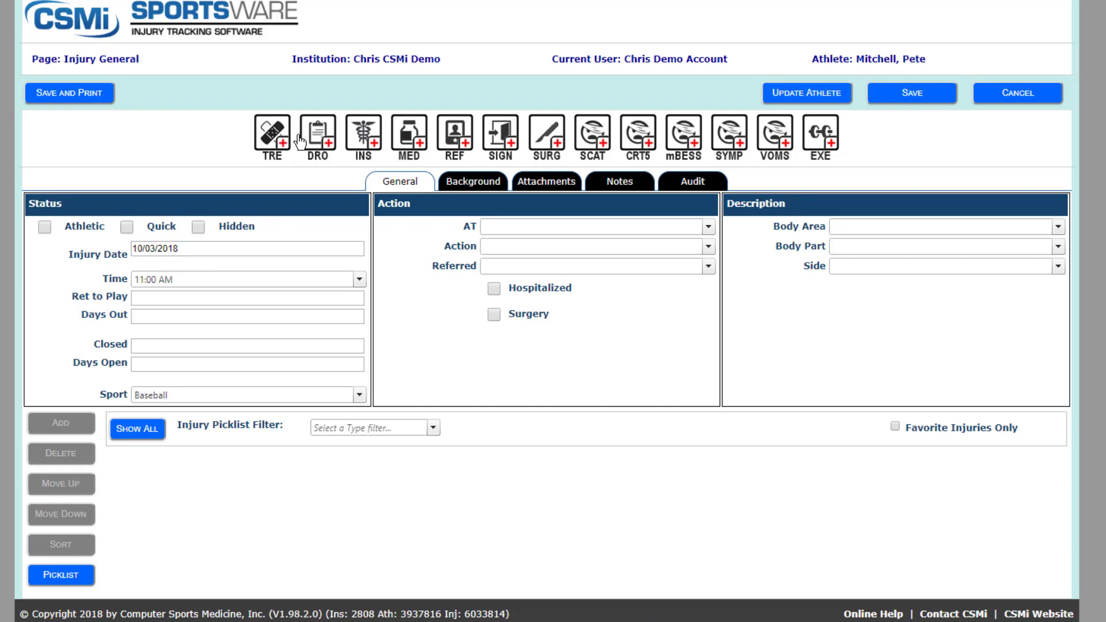
pyautogui.click(358, 277)
pyautogui.scroll(-4, 293, 361)
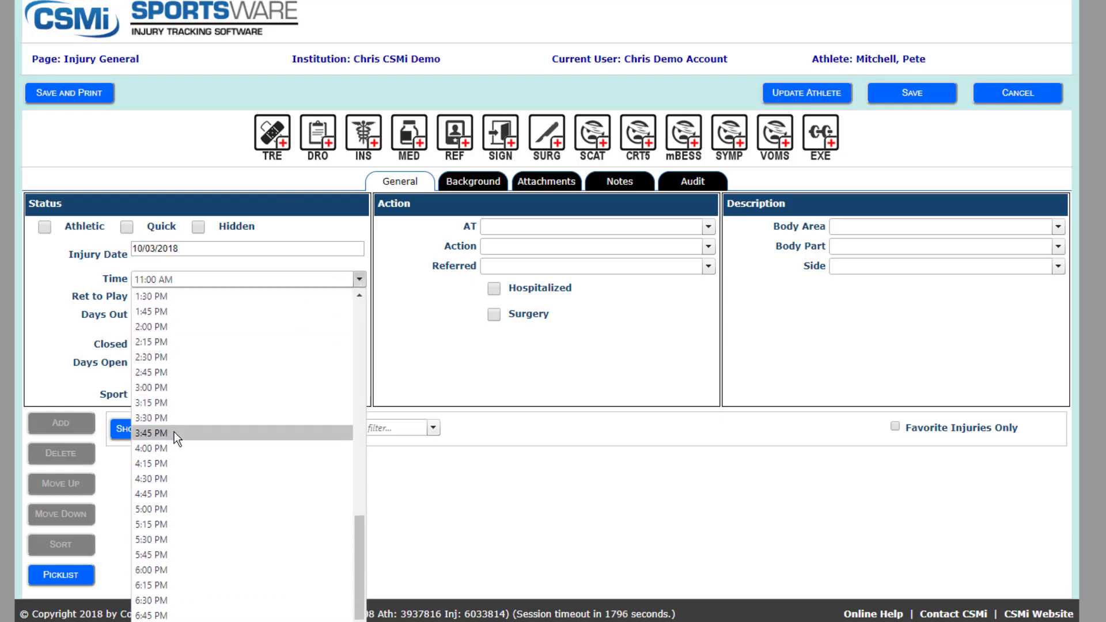
pyautogui.click(168, 448)
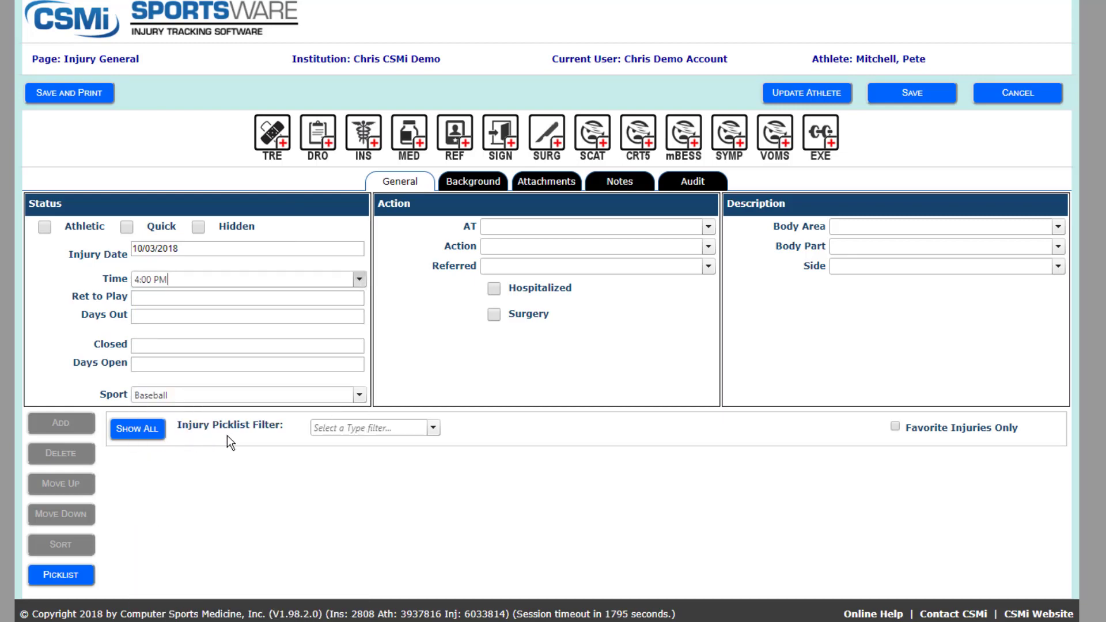
# Set return to play to 11/01/2018, leaving the closed date empty.
pyautogui.click(178, 298)
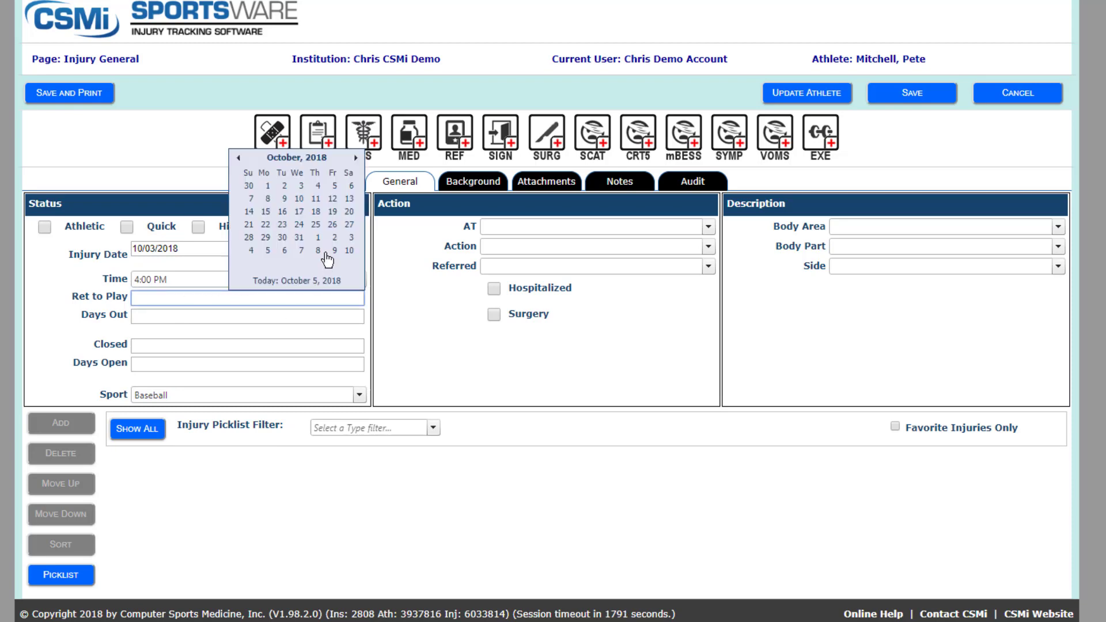
pyautogui.click(316, 239)
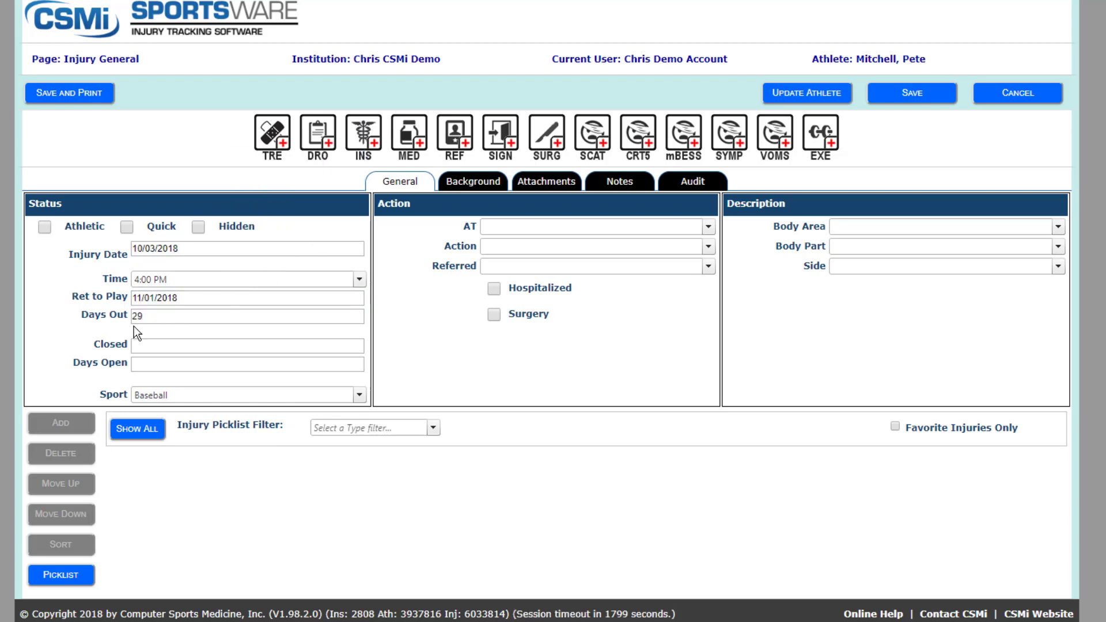
pyautogui.click(252, 346)
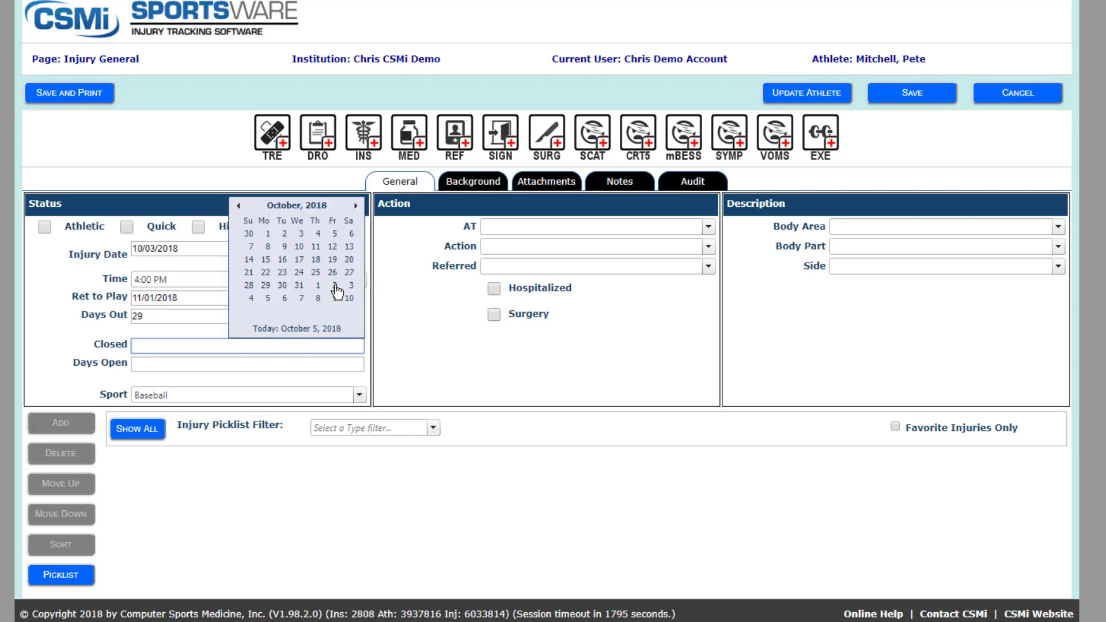
pyautogui.click(262, 377)
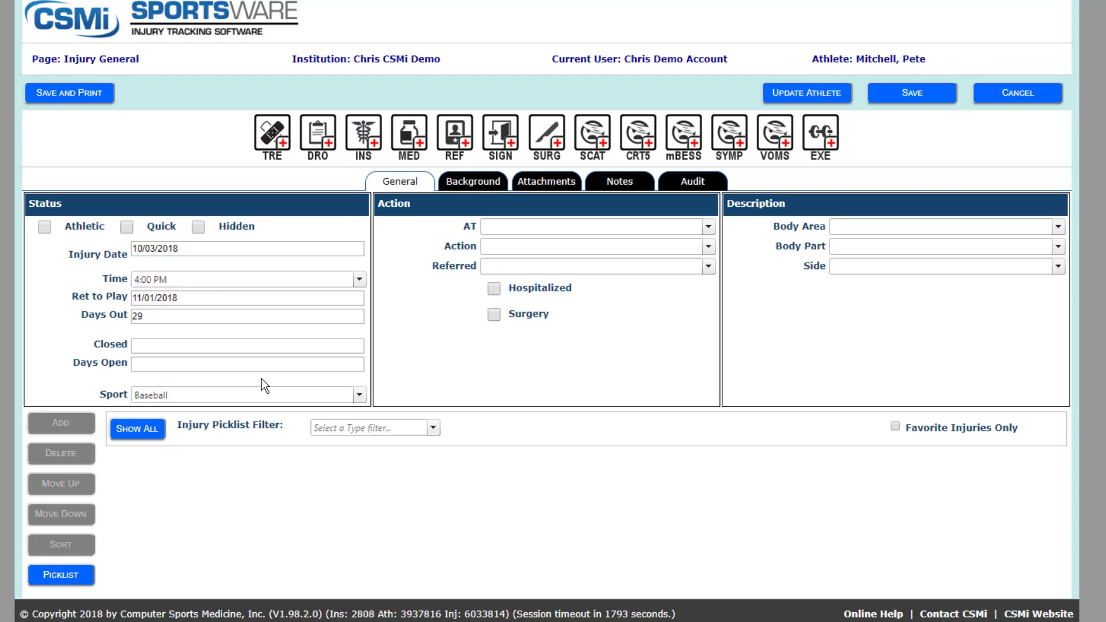
pyautogui.click(217, 393)
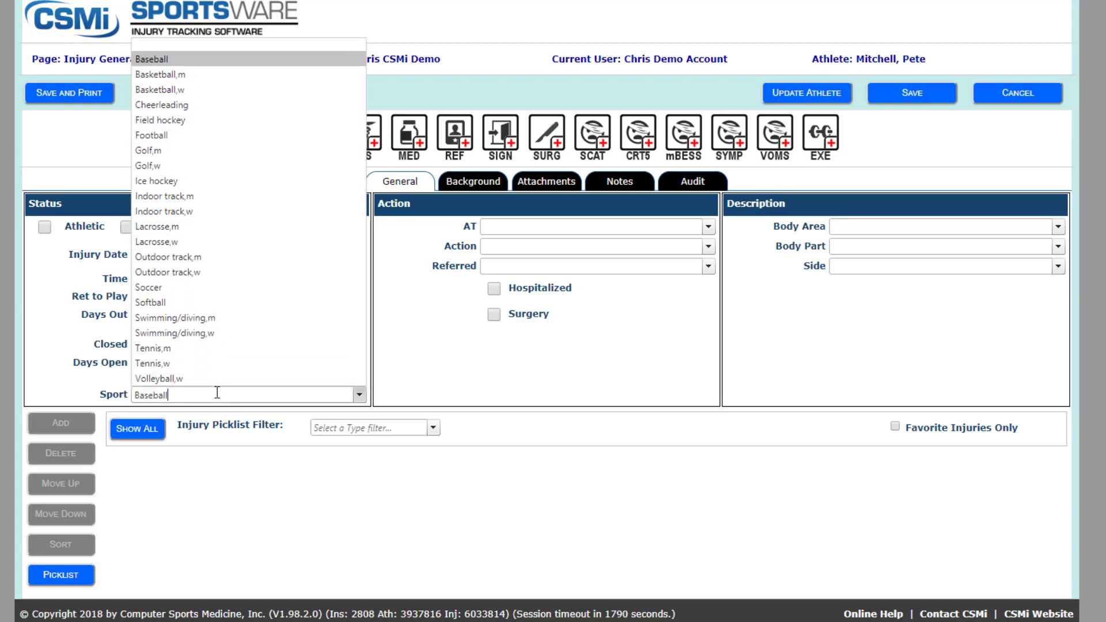
# Keep sport Baseball, assign the athletic trainer, set action Treated by Staff and referral Physician.
pyautogui.click(353, 394)
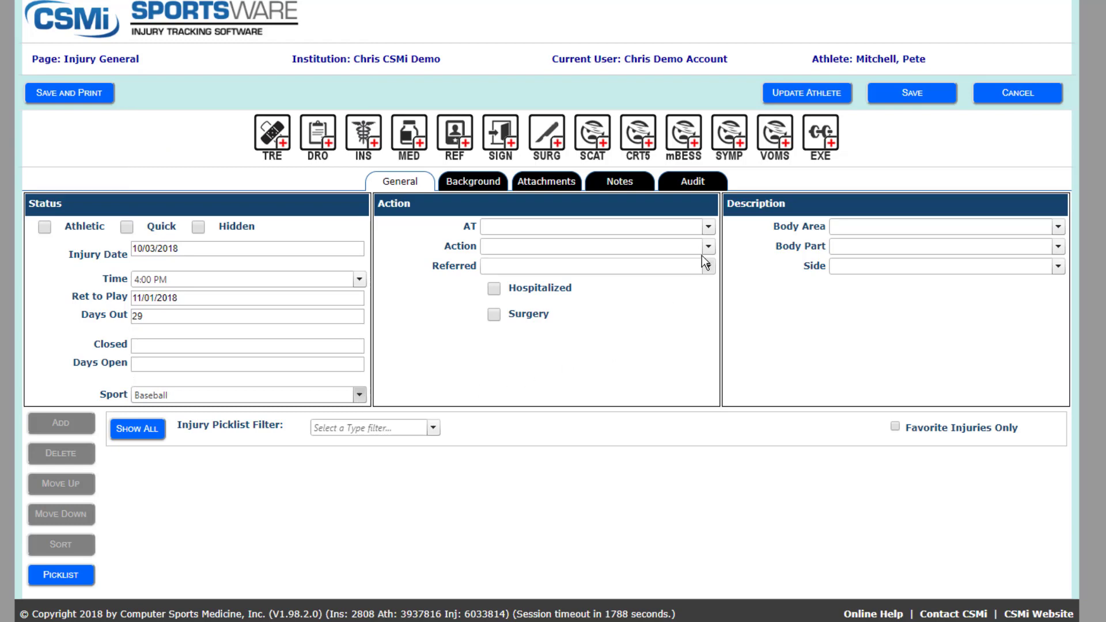
pyautogui.click(709, 229)
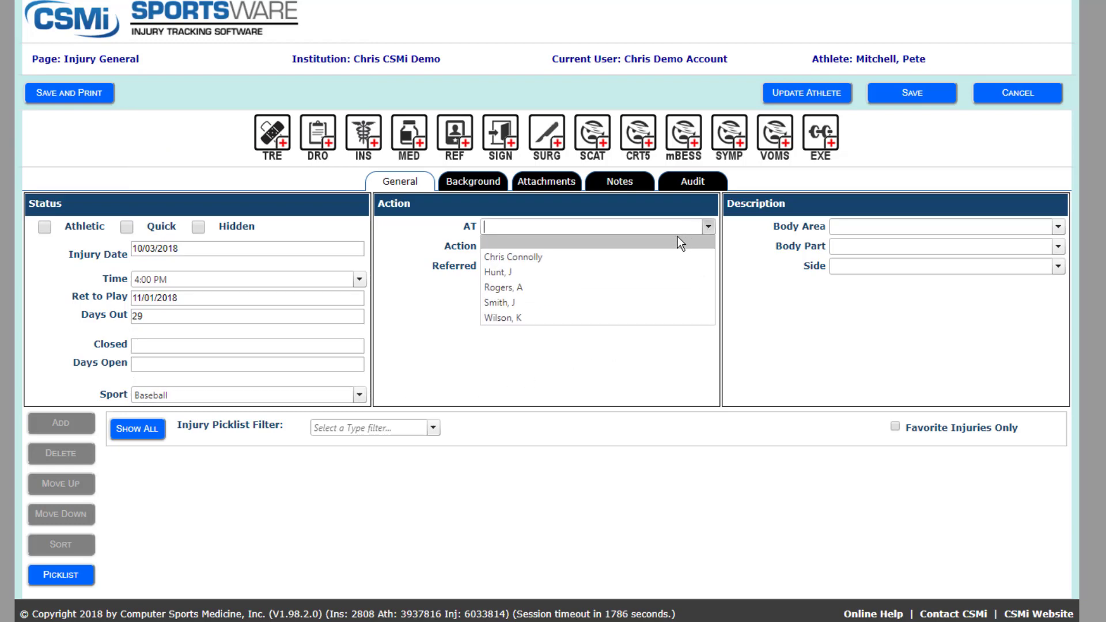
pyautogui.click(626, 260)
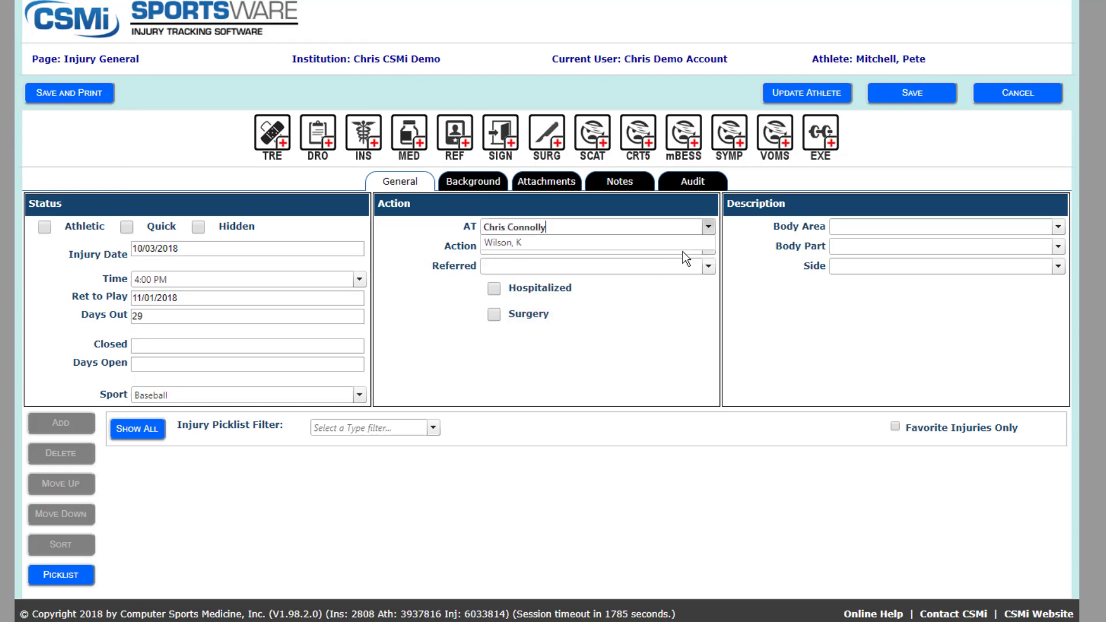
pyautogui.click(707, 246)
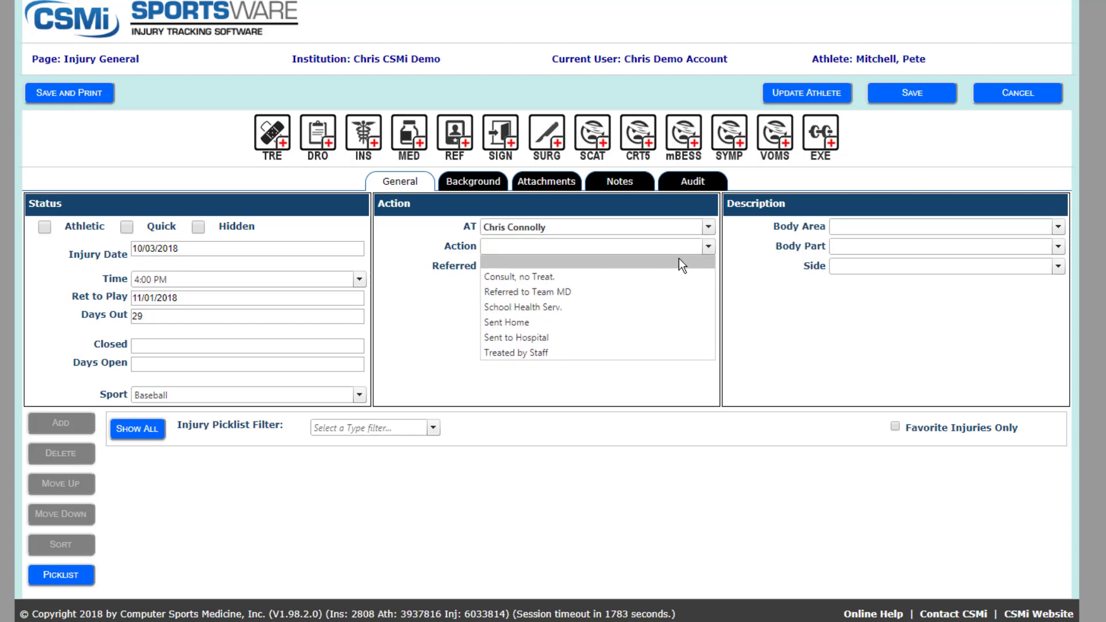
pyautogui.click(667, 353)
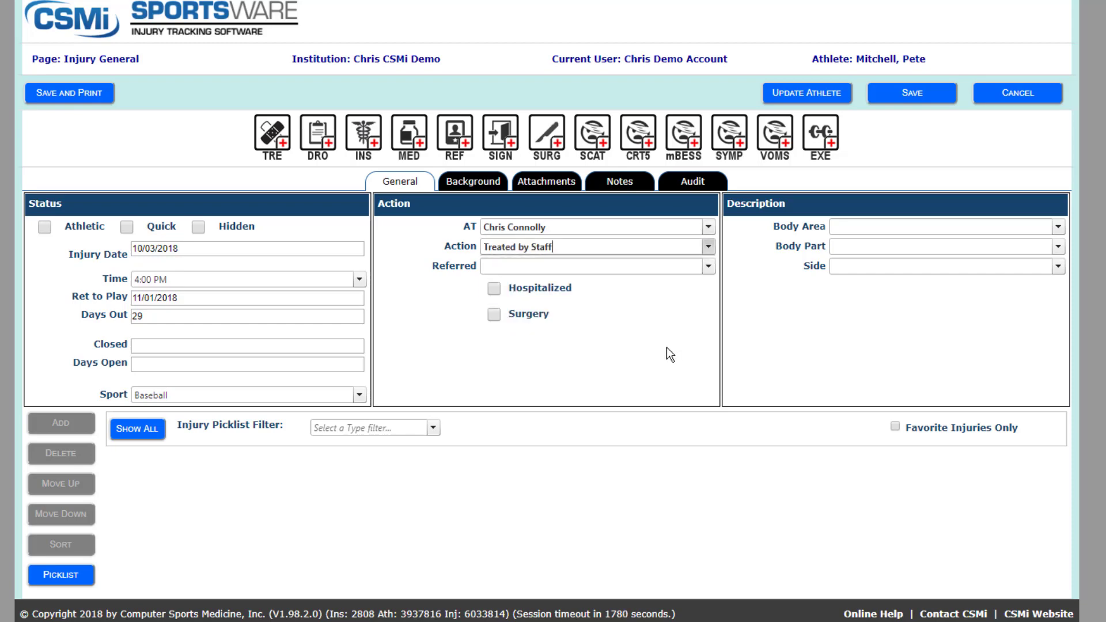
pyautogui.click(712, 267)
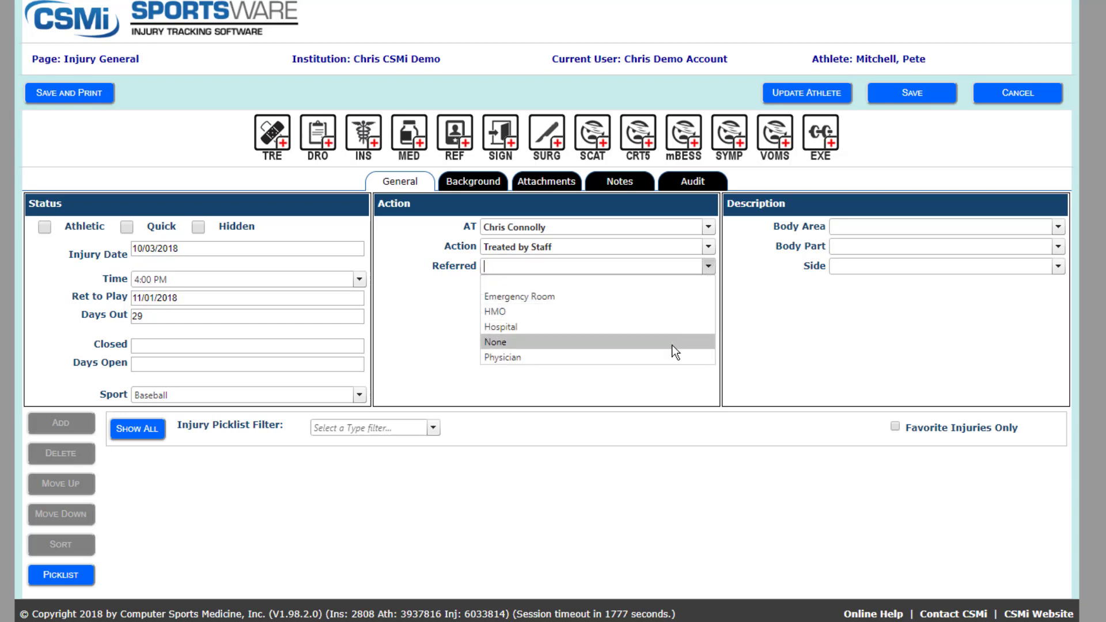
pyautogui.click(672, 356)
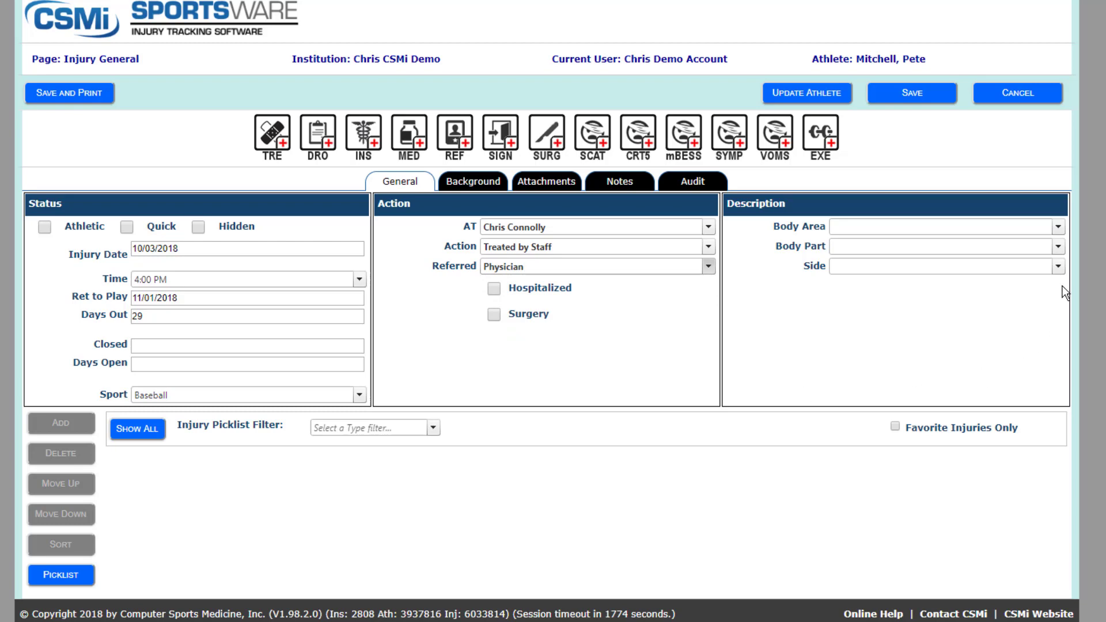
# Set the injury description to Lower extremity, Knee, Right side.
pyautogui.click(1059, 227)
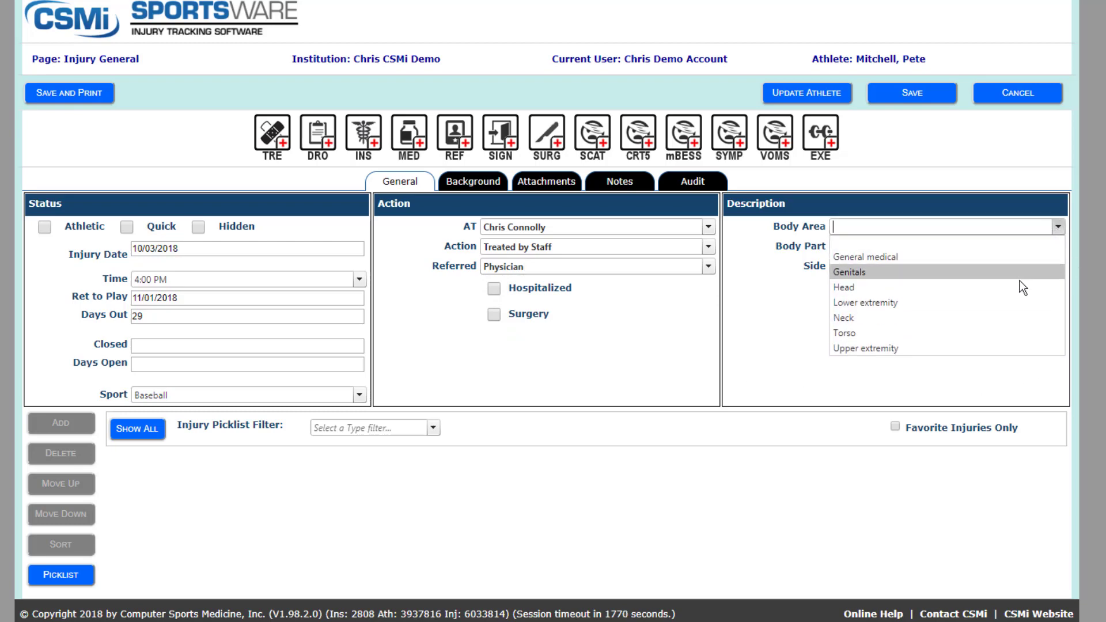
pyautogui.click(1019, 303)
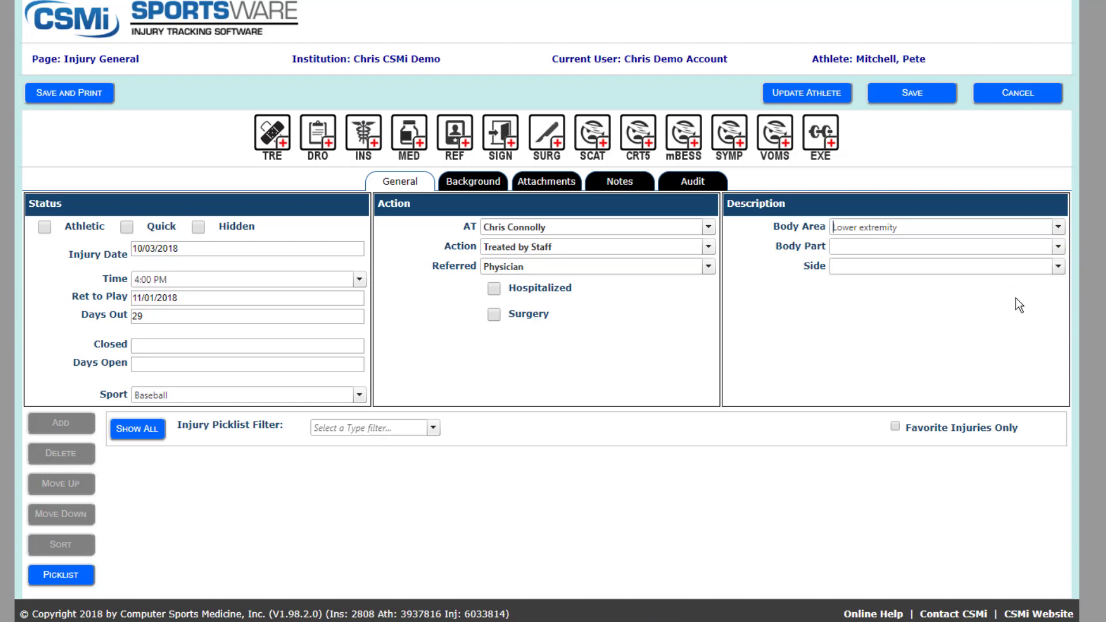
pyautogui.click(1059, 247)
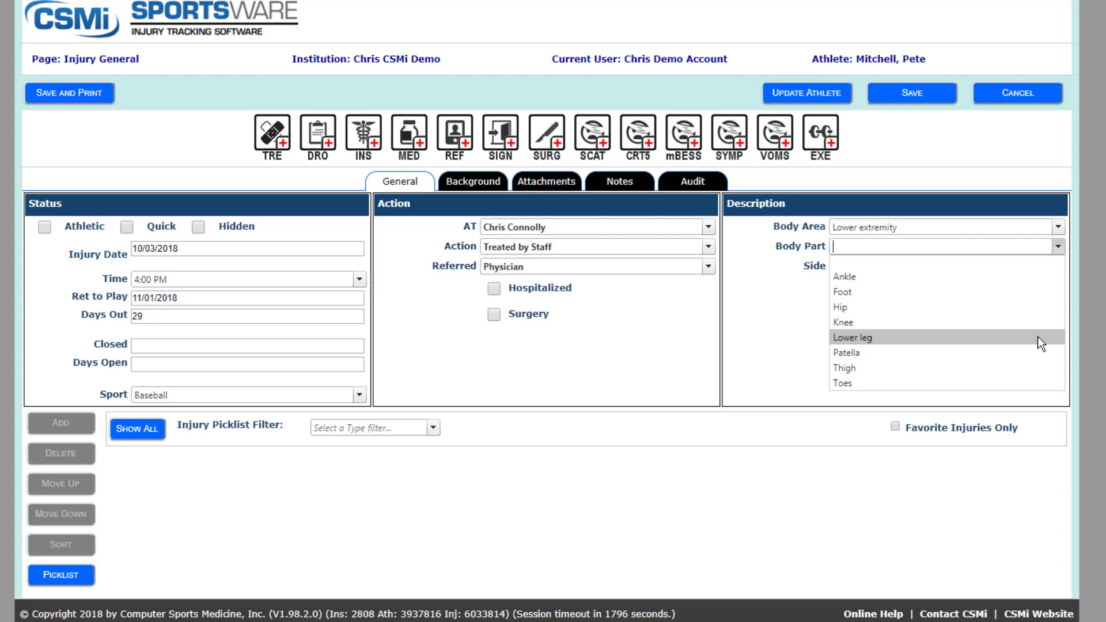
pyautogui.click(1040, 322)
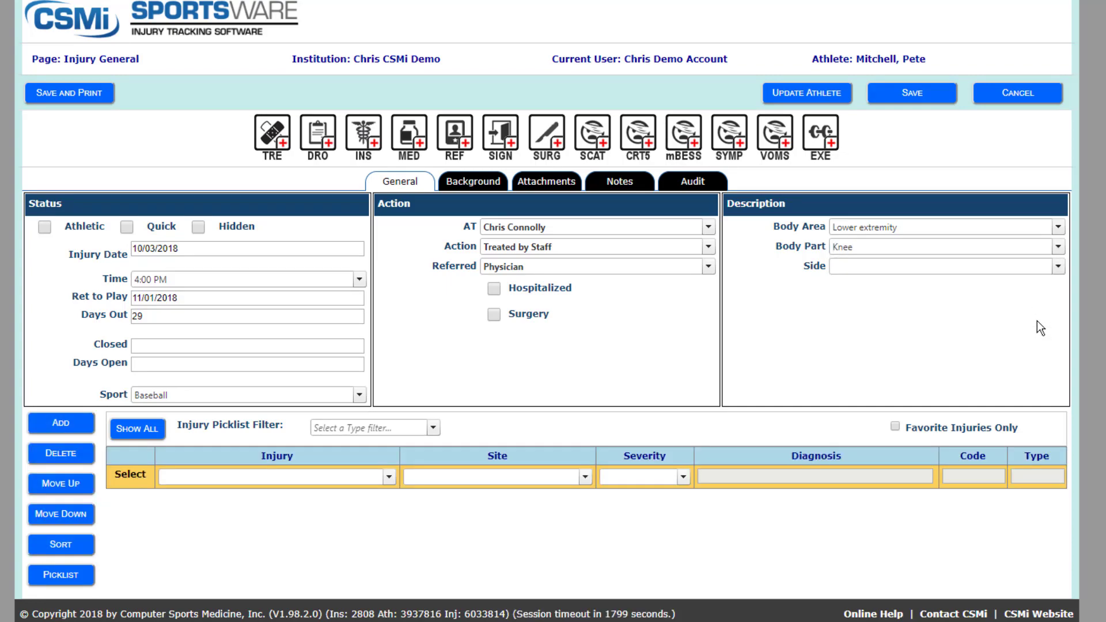
pyautogui.click(1058, 267)
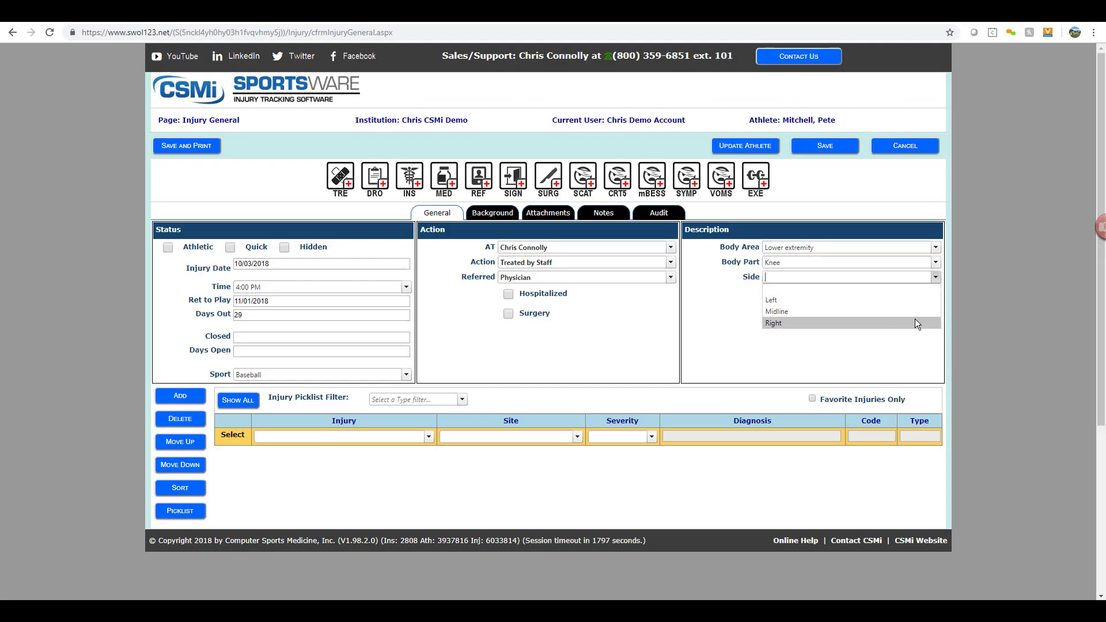
pyautogui.click(916, 323)
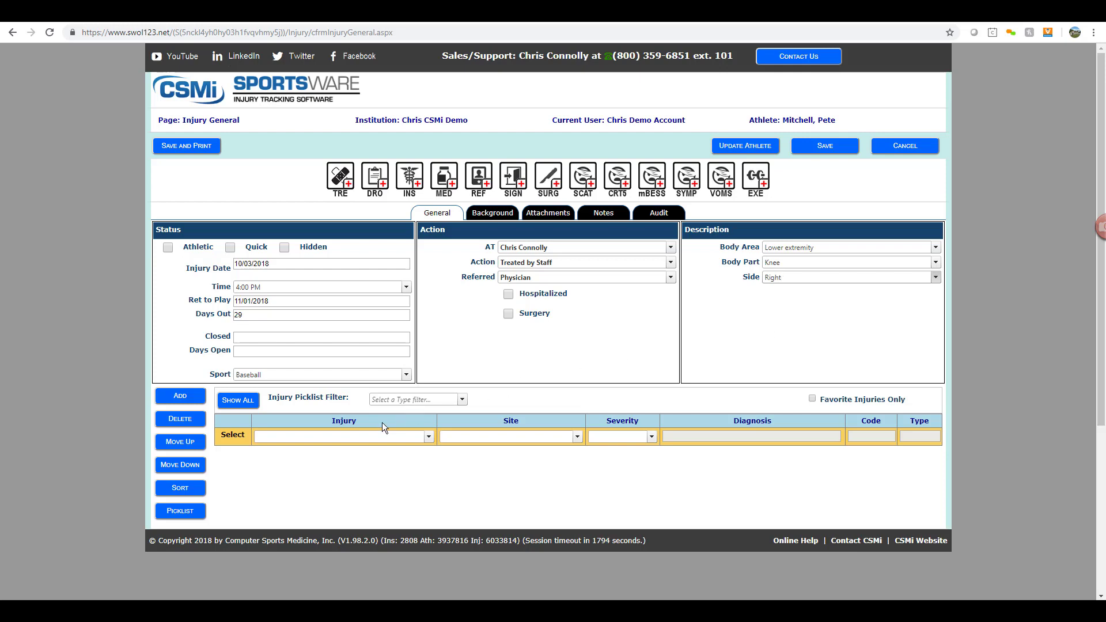
# Record a Severe Anterior Cruciate Ligament sprain and add two empty injury rows.
pyautogui.click(429, 437)
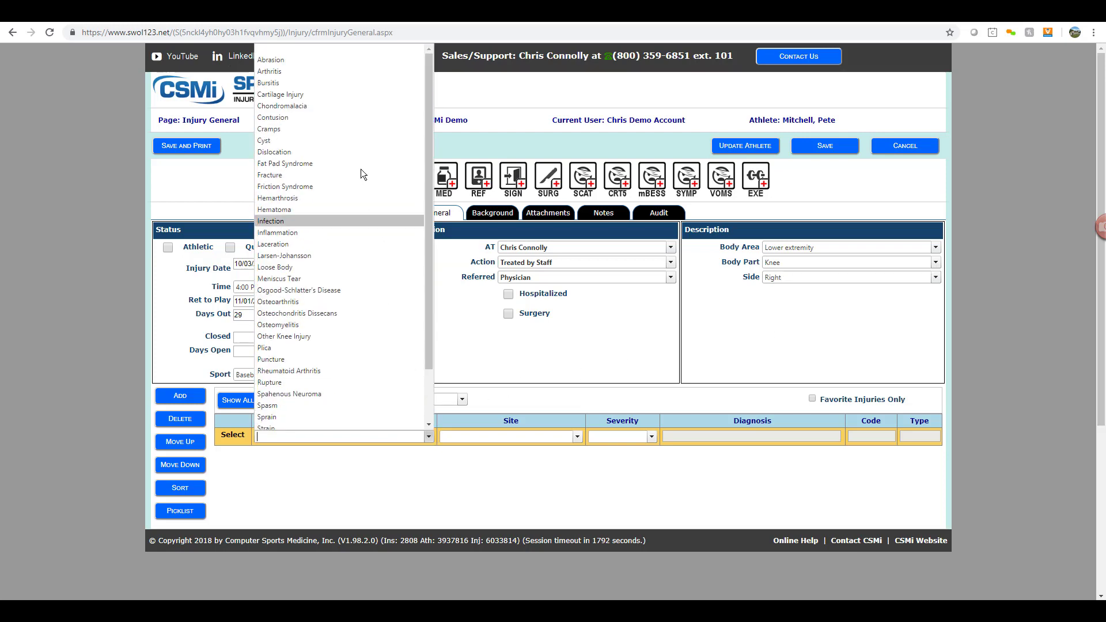
pyautogui.scroll(-2, 367, 299)
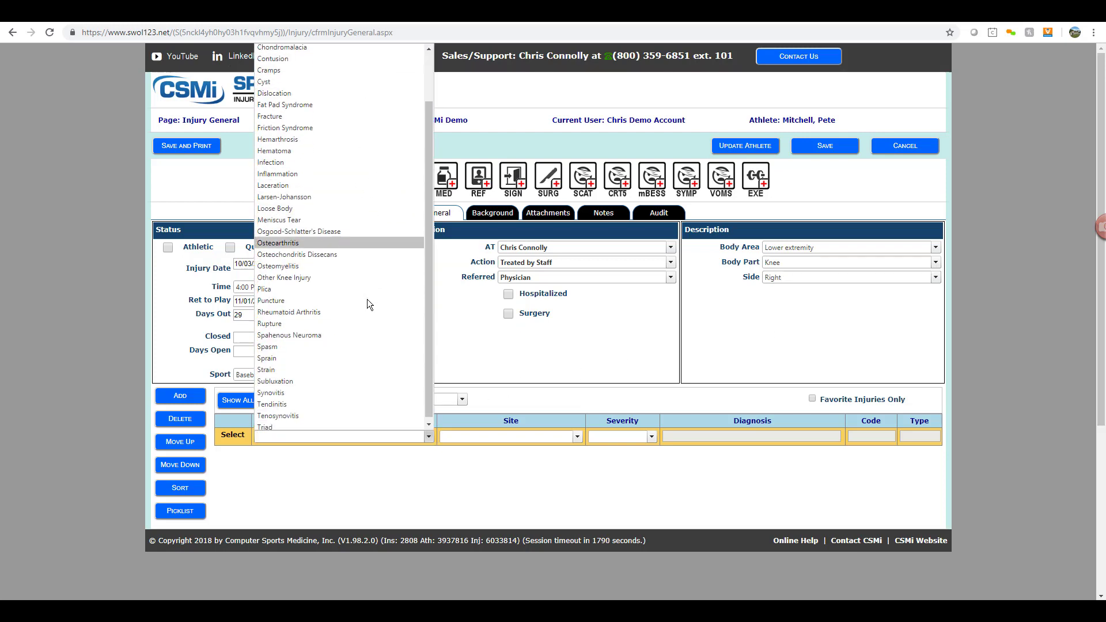
pyautogui.click(341, 354)
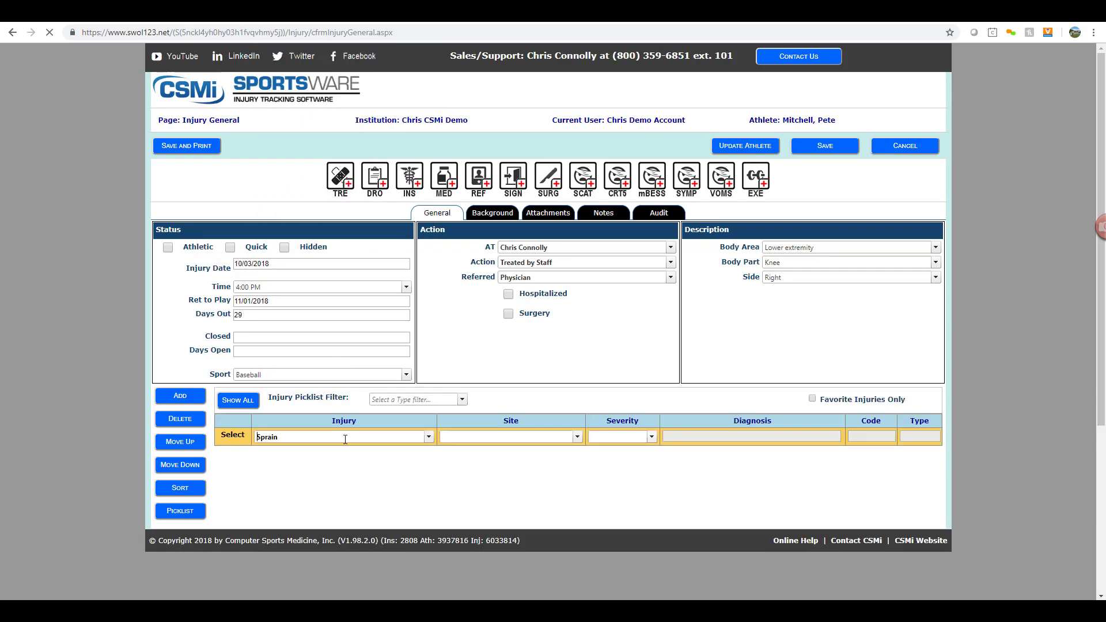
pyautogui.click(578, 438)
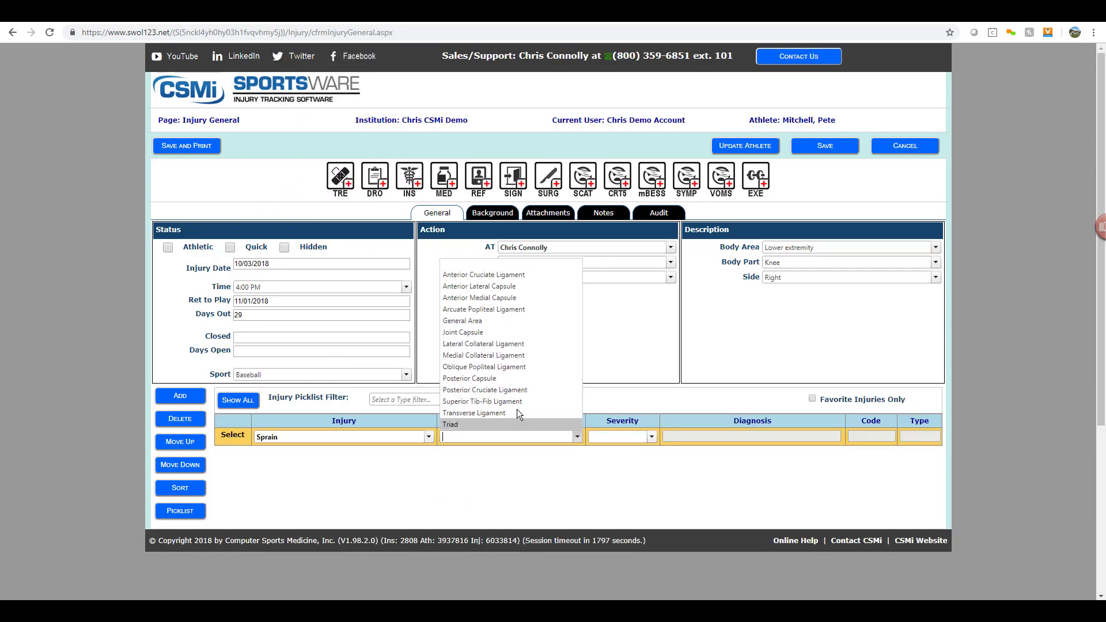
pyautogui.click(522, 278)
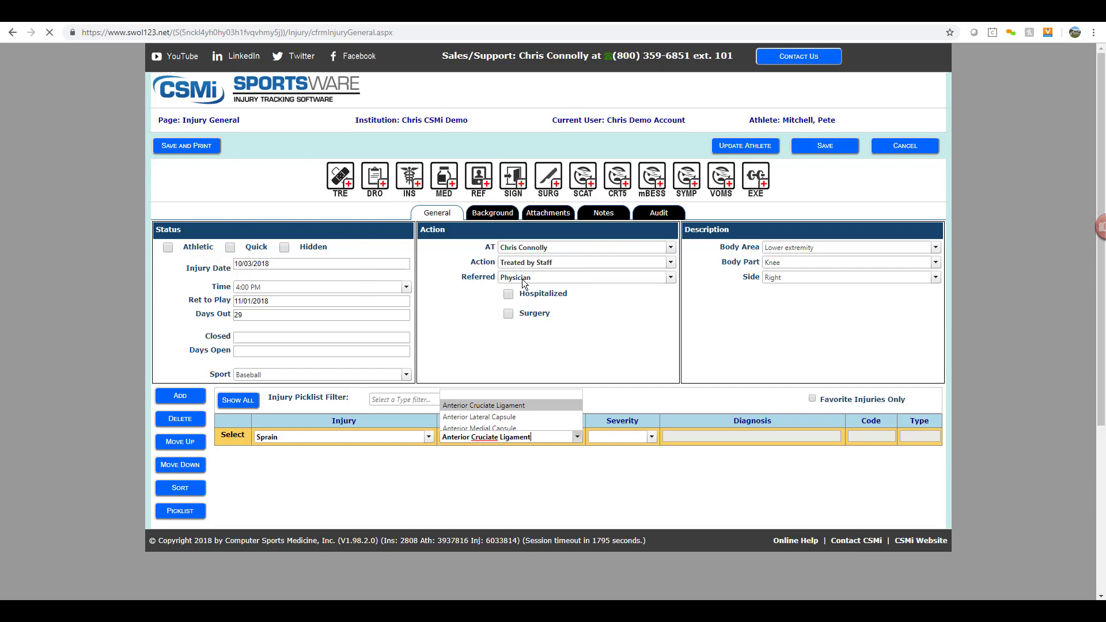
pyautogui.click(650, 438)
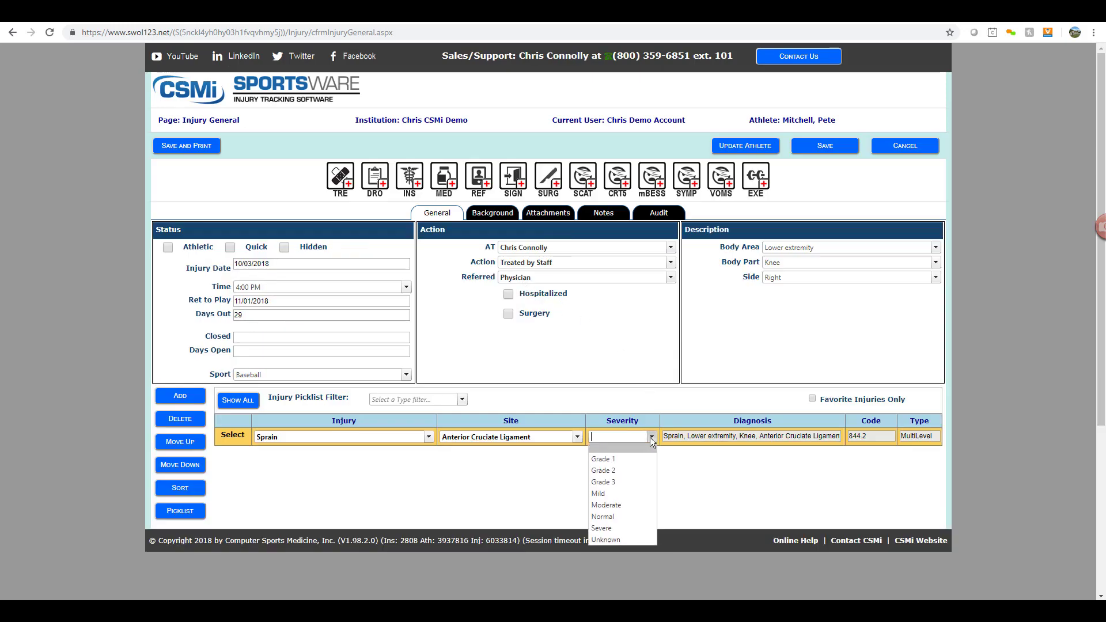
pyautogui.click(620, 525)
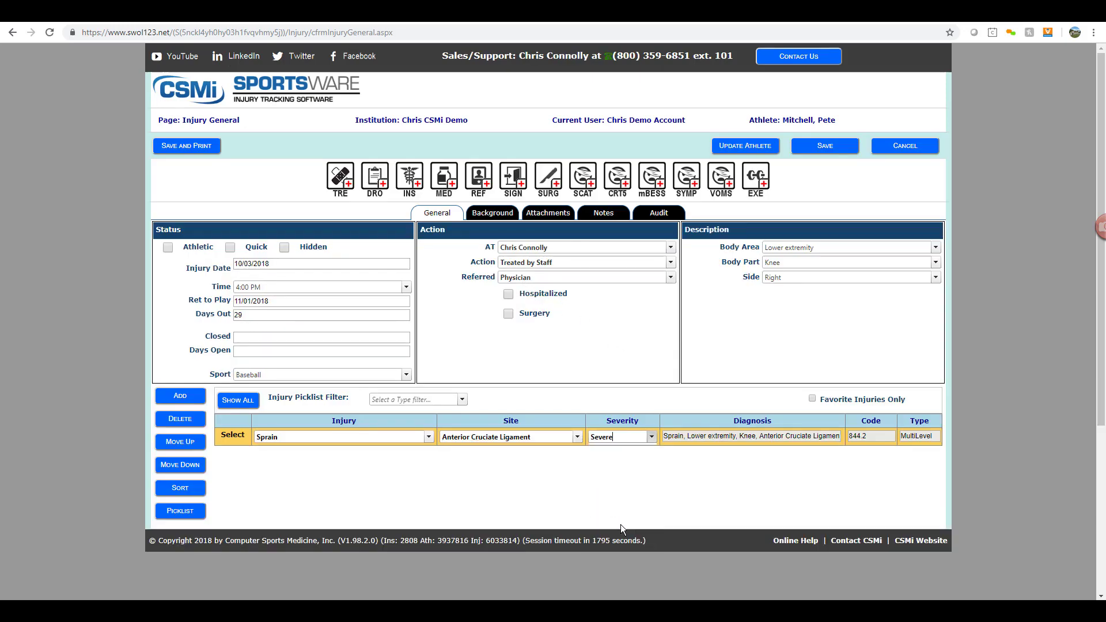
pyautogui.click(187, 401)
pyautogui.click(186, 401)
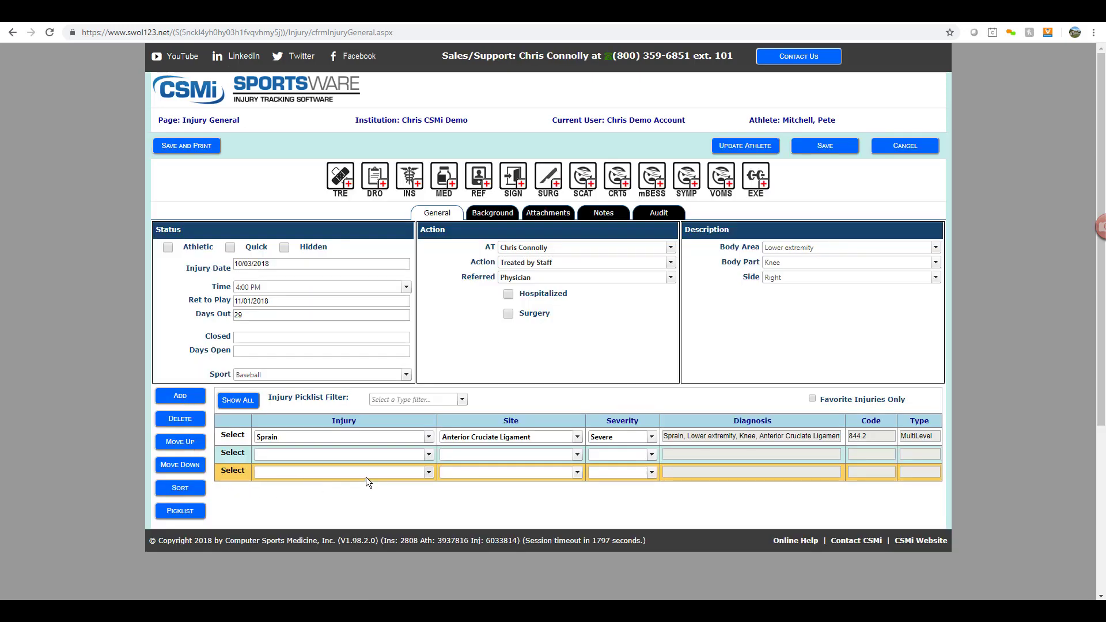
# Set mechanism Direct Blow, onset Acute, level Varsity, position Center Fielder, protection None.
pyautogui.click(493, 212)
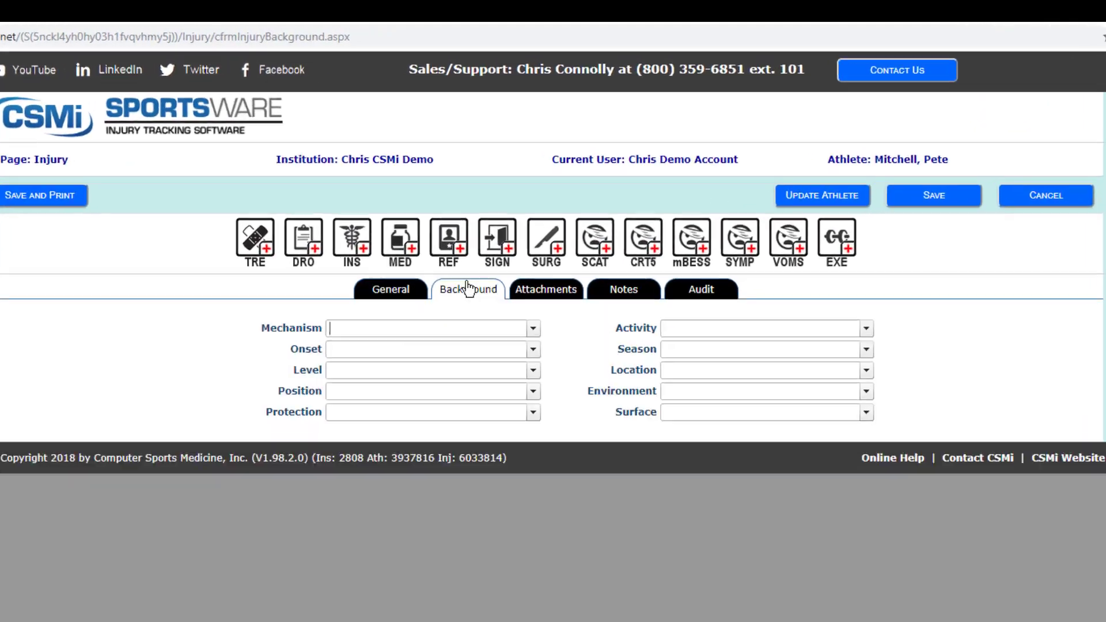
pyautogui.click(532, 330)
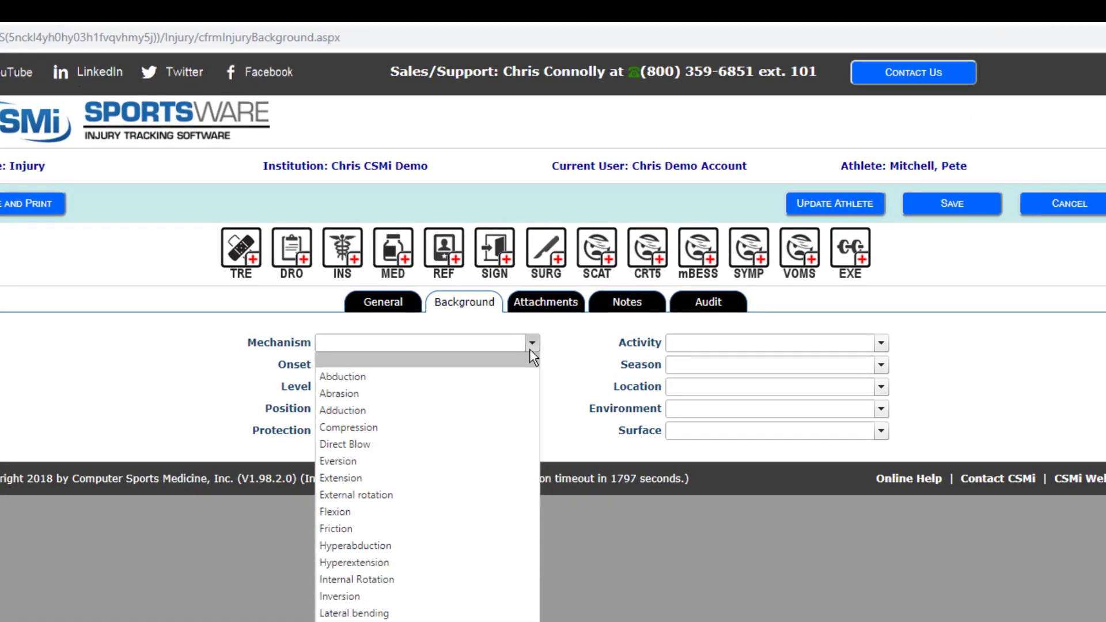
pyautogui.click(504, 443)
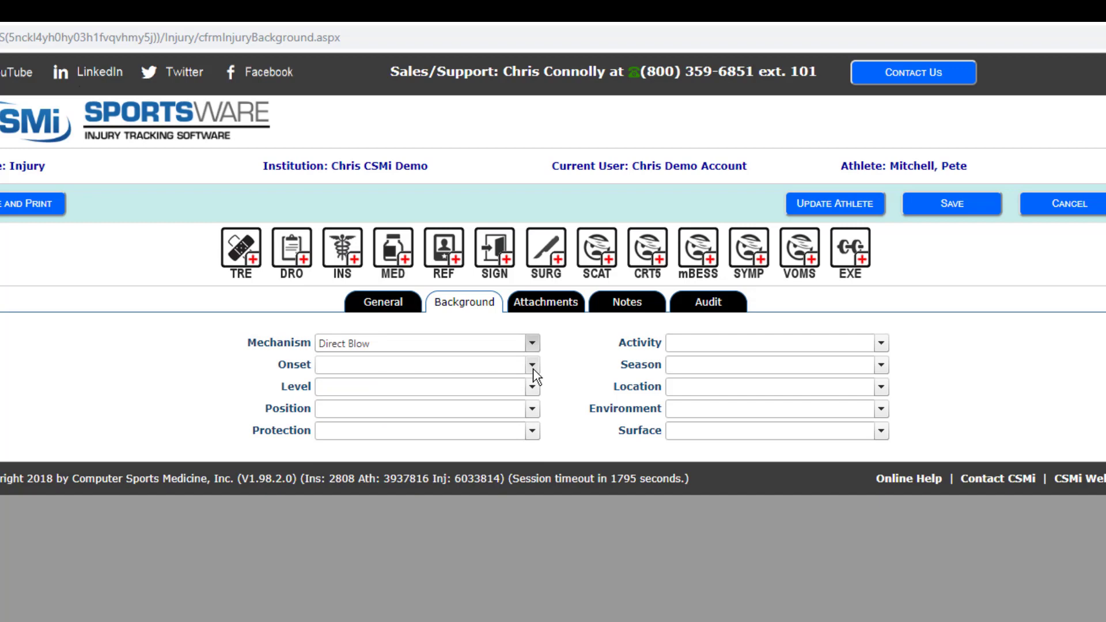
pyautogui.click(532, 367)
pyautogui.click(510, 397)
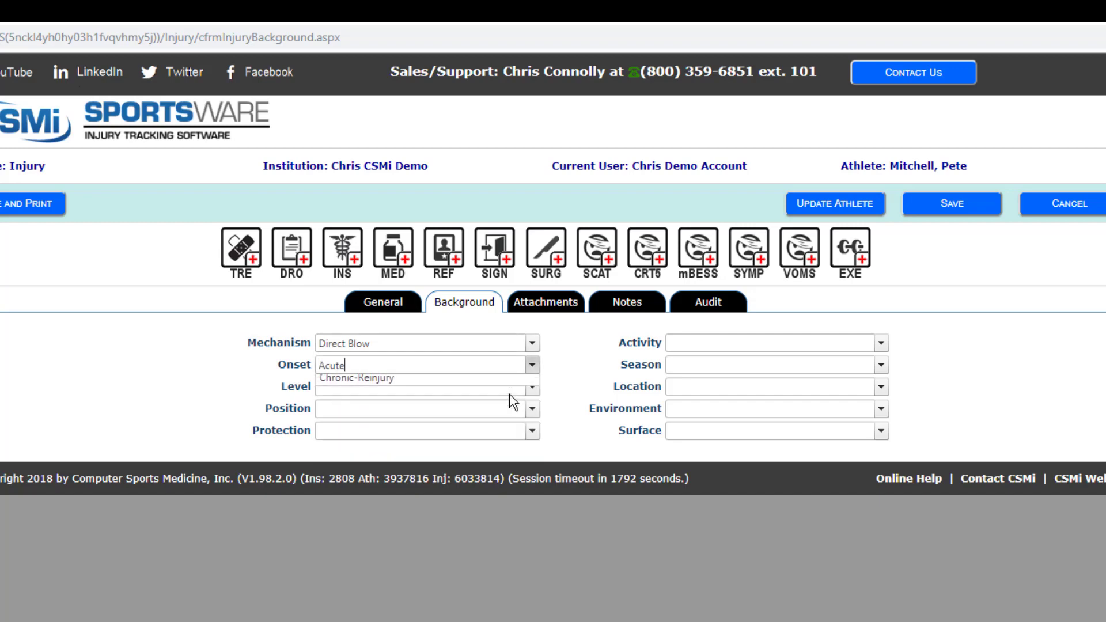
pyautogui.click(521, 389)
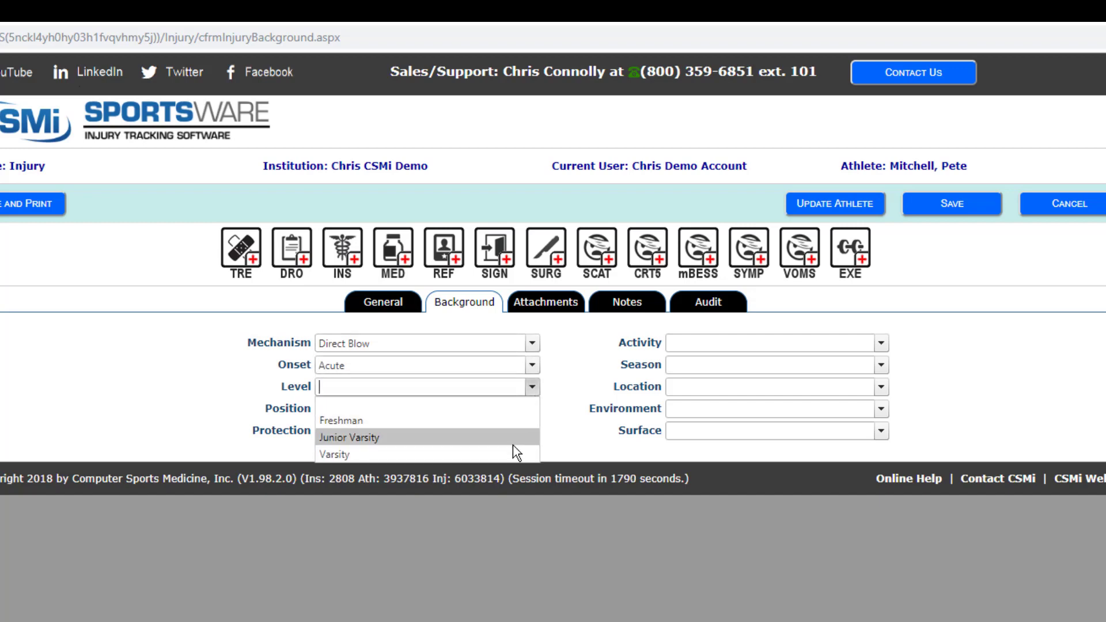
pyautogui.click(513, 448)
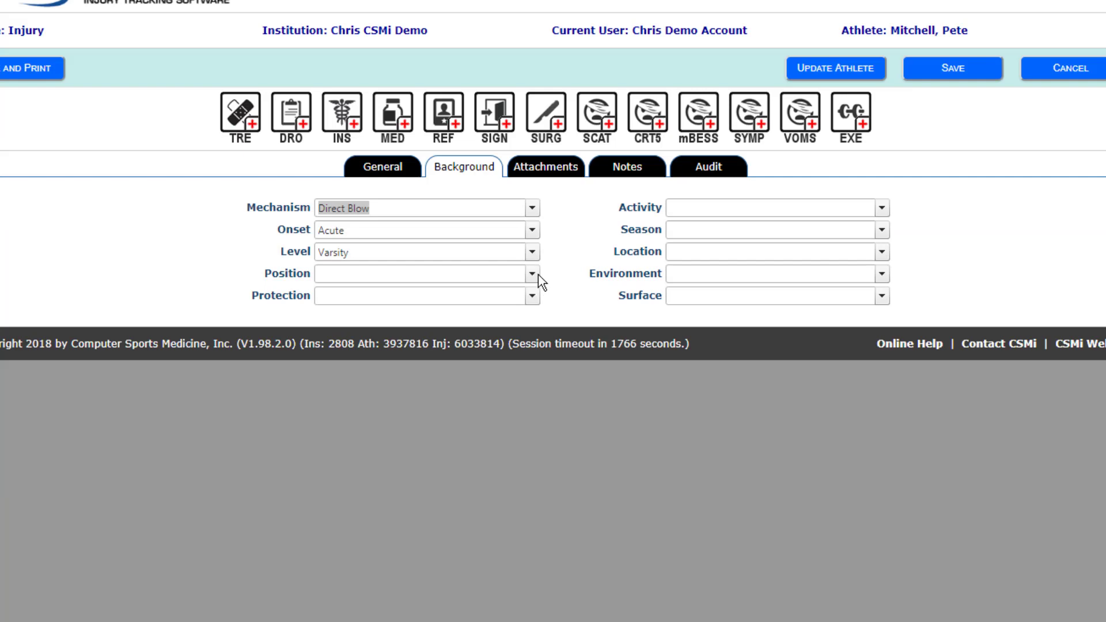
pyautogui.click(537, 410)
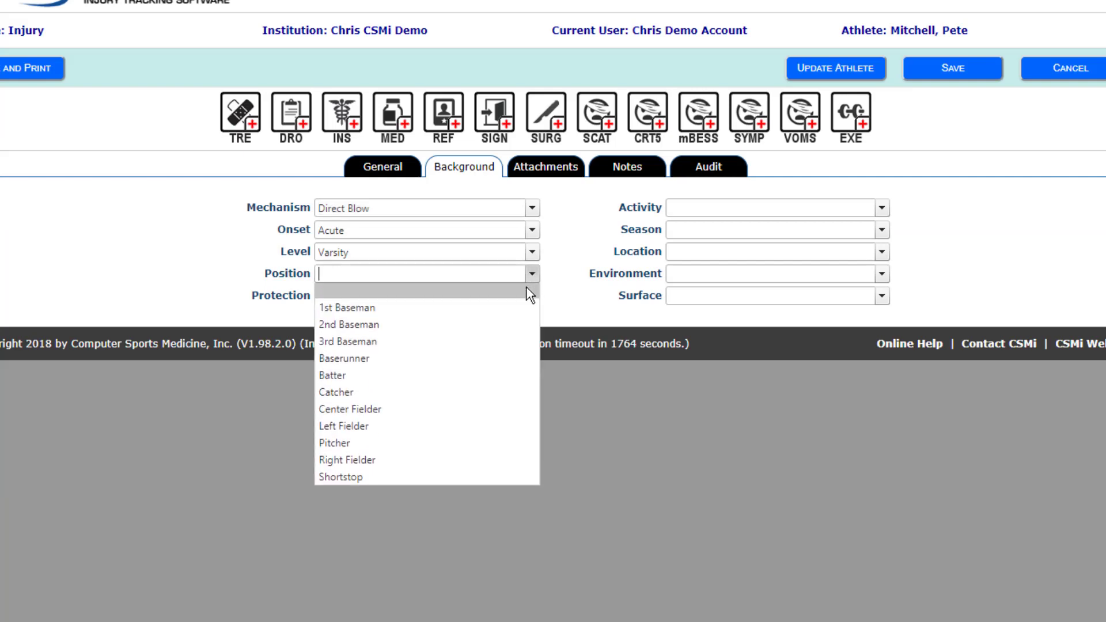
pyautogui.click(502, 413)
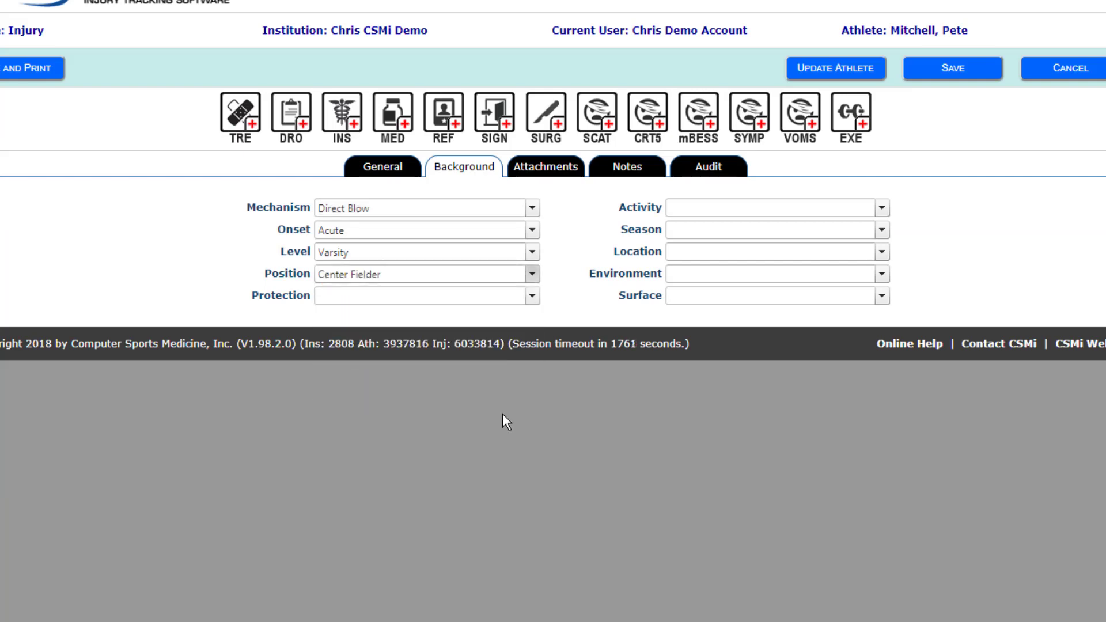
pyautogui.click(532, 296)
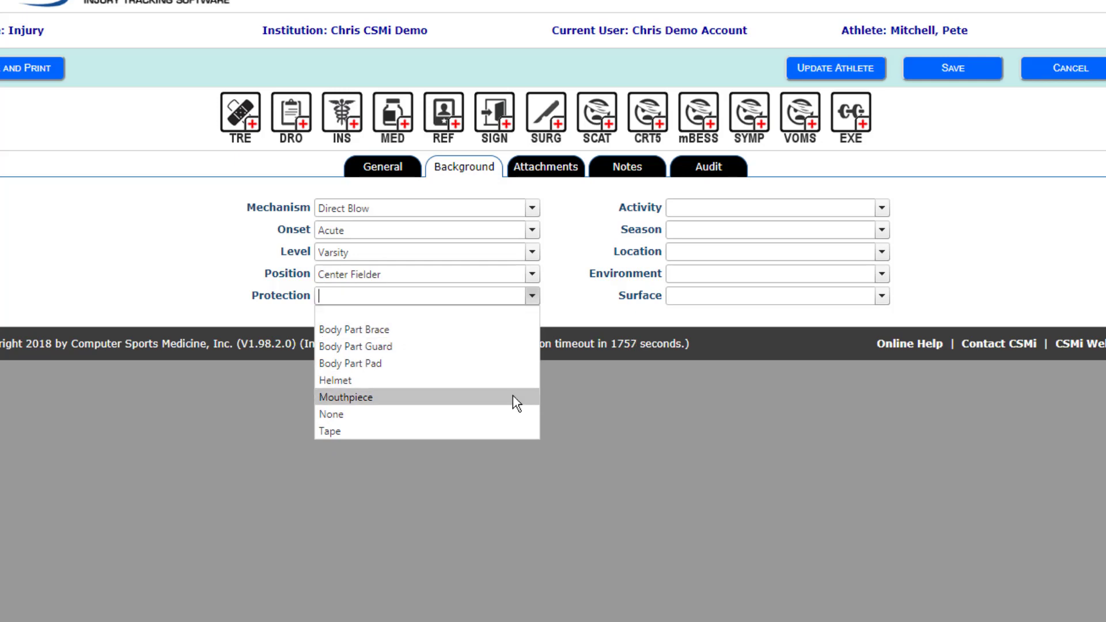
pyautogui.click(513, 411)
# Set activity Game, season Off-Season, location Stadium, environment Rain, surface Natural Grass.
pyautogui.click(882, 208)
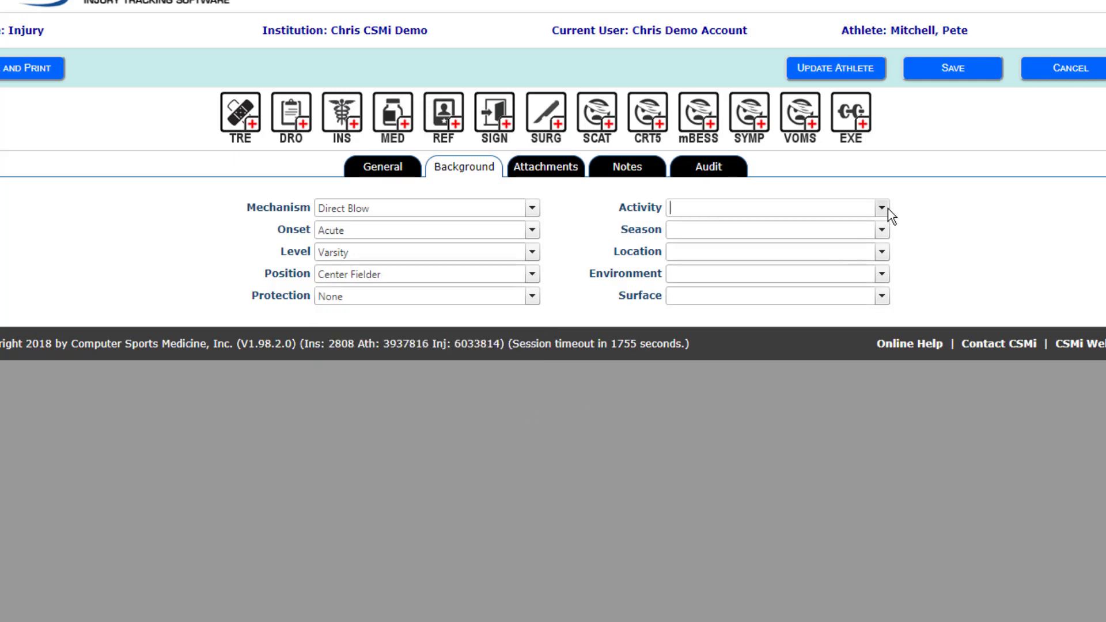
pyautogui.click(853, 257)
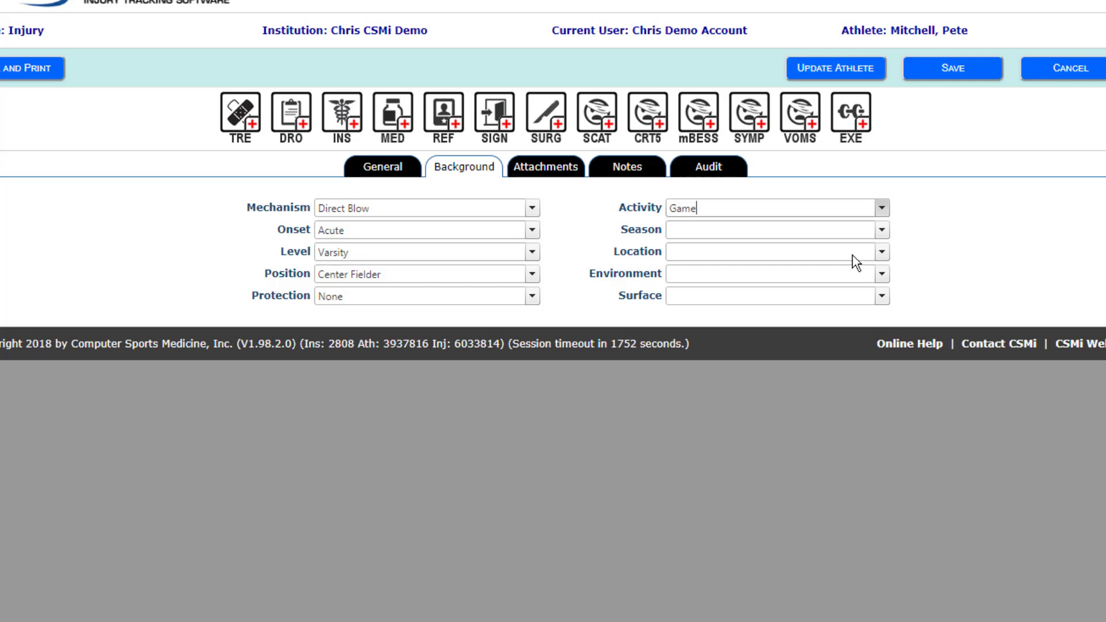
pyautogui.click(883, 232)
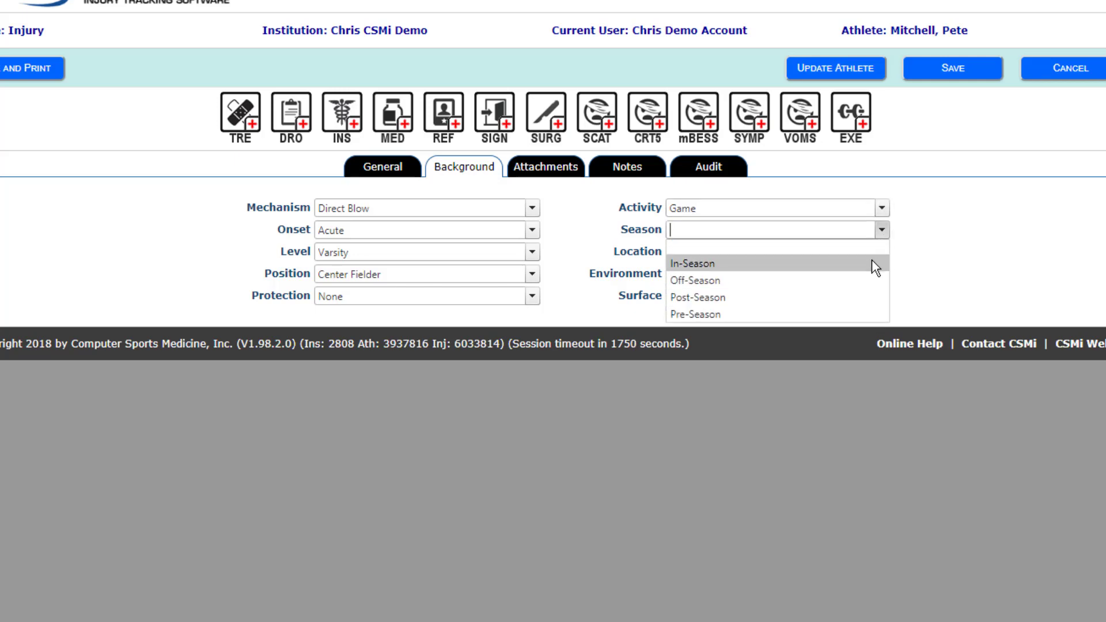
pyautogui.click(864, 280)
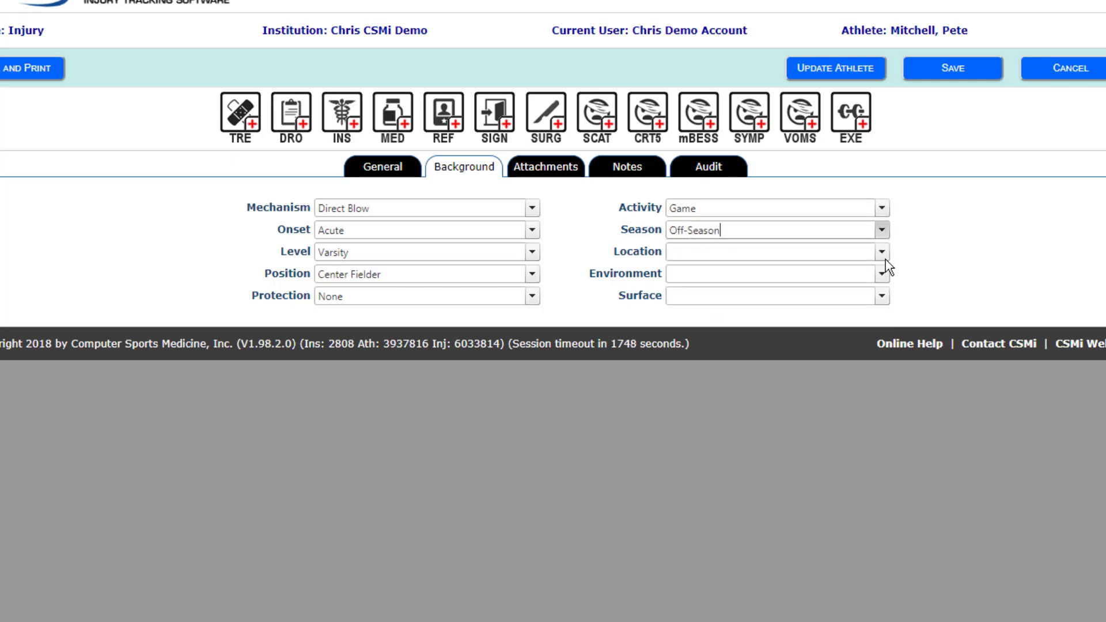
pyautogui.click(882, 253)
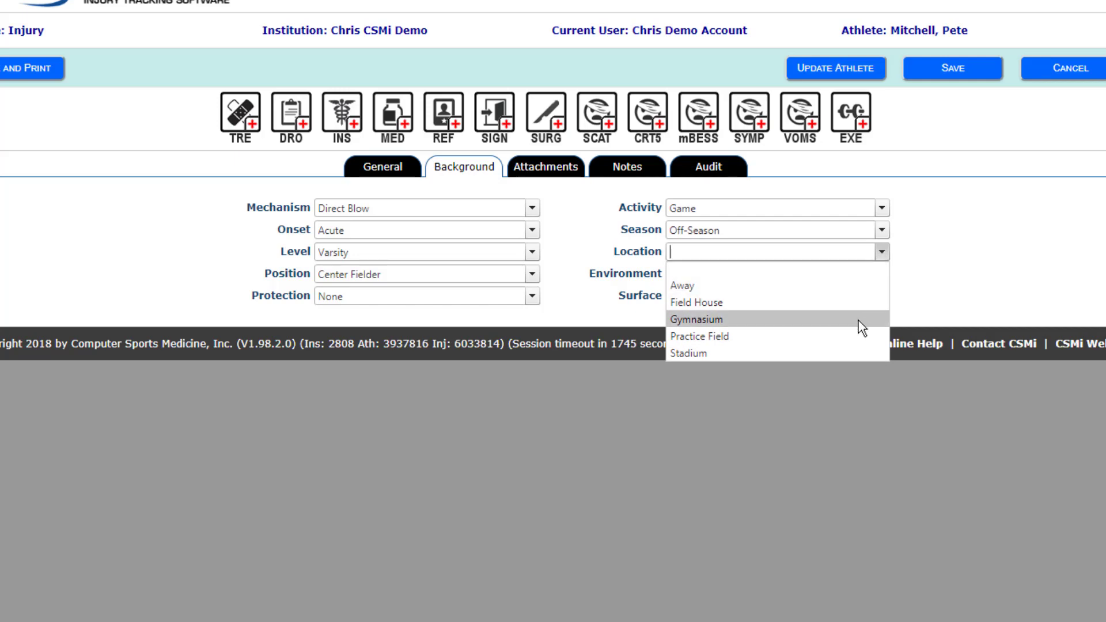
pyautogui.click(854, 351)
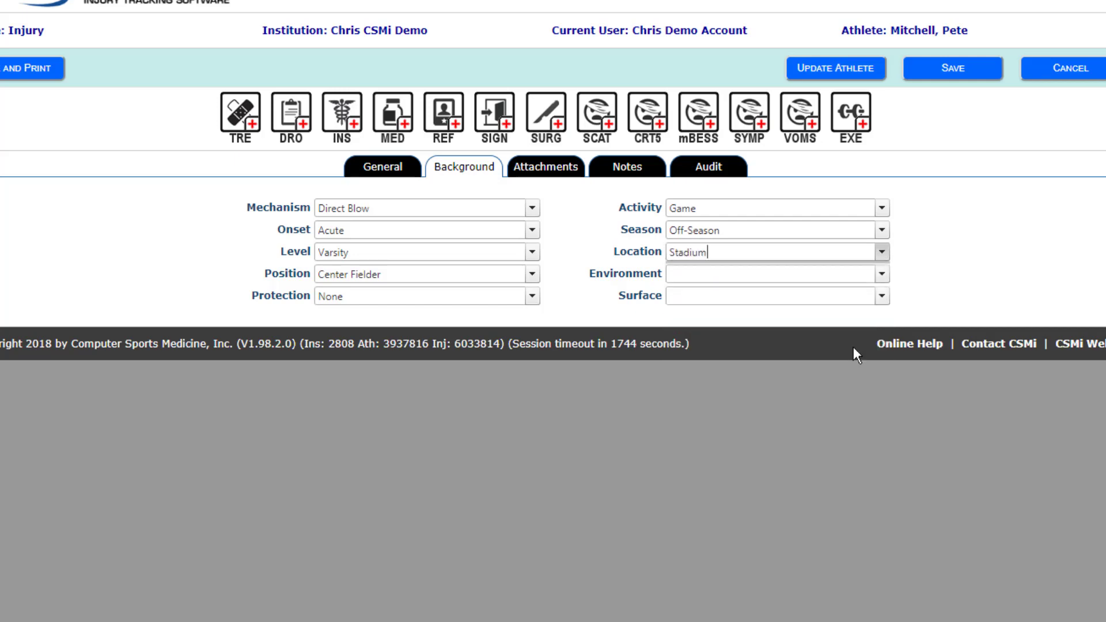
pyautogui.click(882, 274)
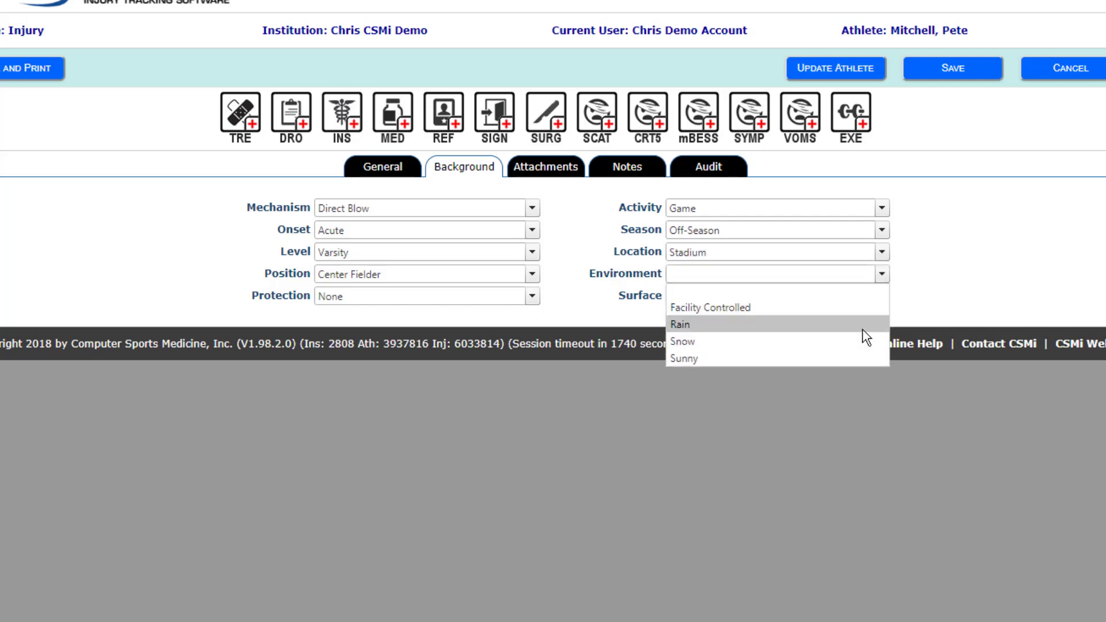
pyautogui.click(863, 327)
pyautogui.click(883, 297)
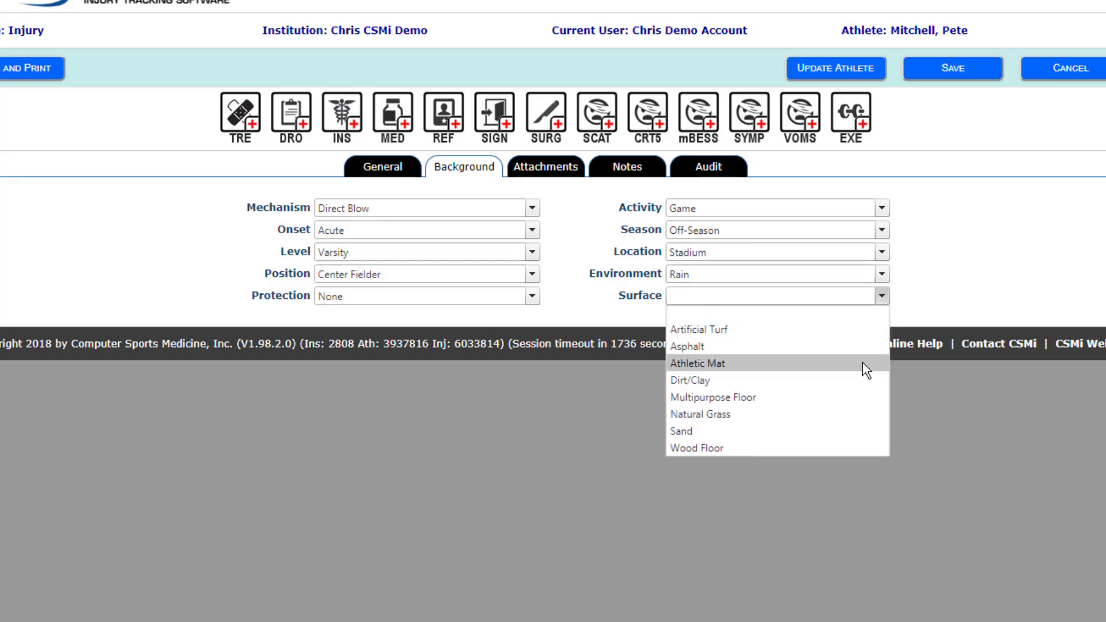
pyautogui.click(852, 414)
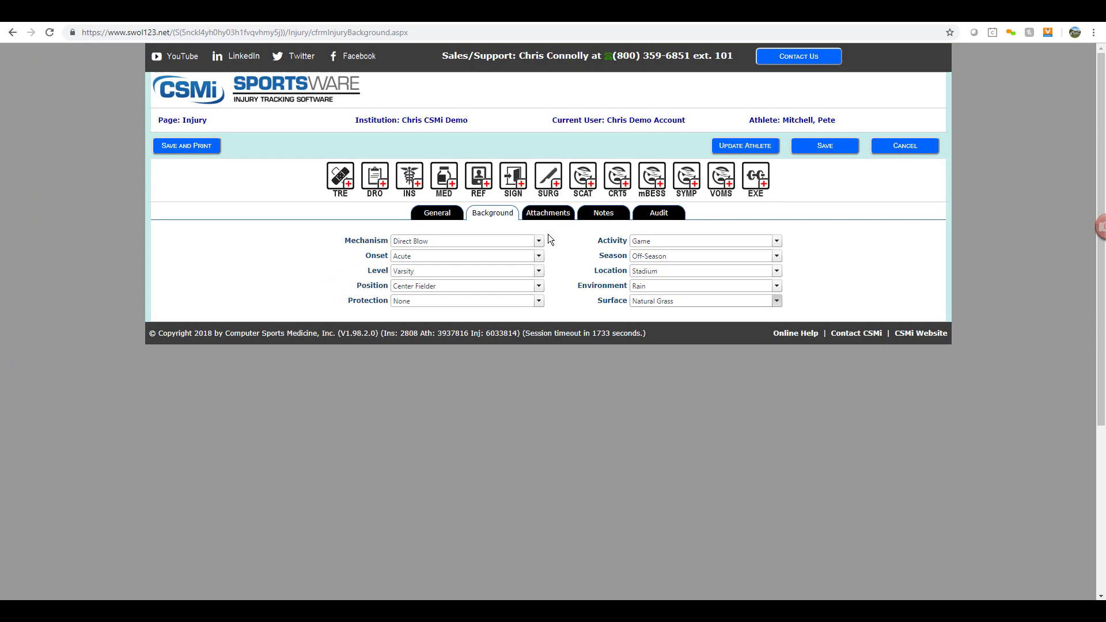
# Upload Scan1.PDF as an injury attachment titled 'MRI Results 10/5/2018'.
pyautogui.click(546, 184)
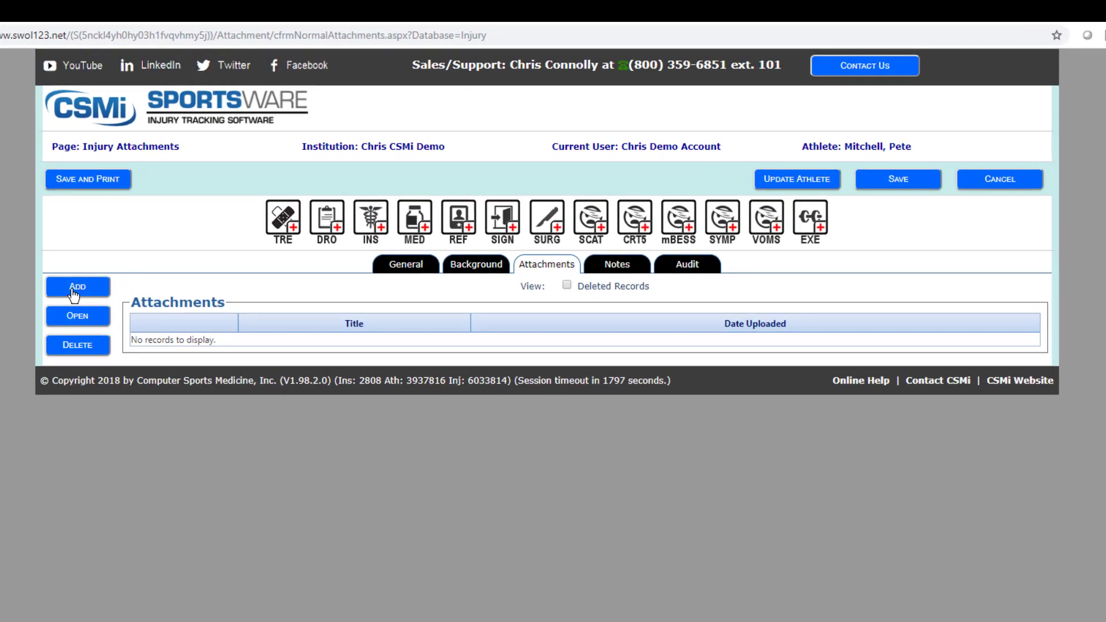
pyautogui.click(75, 288)
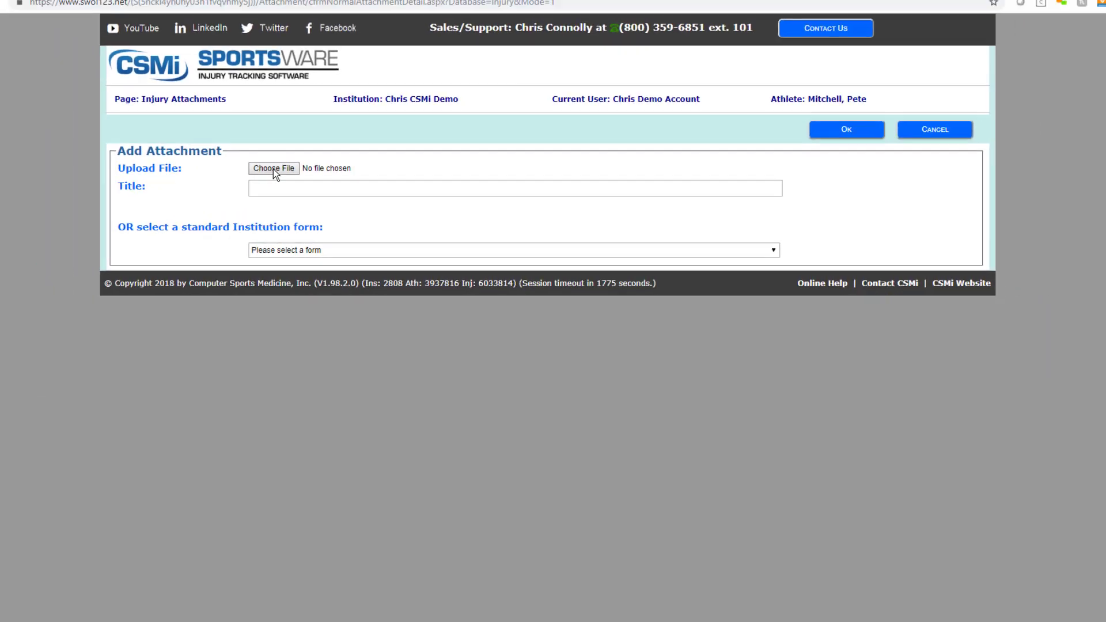
pyautogui.click(231, 226)
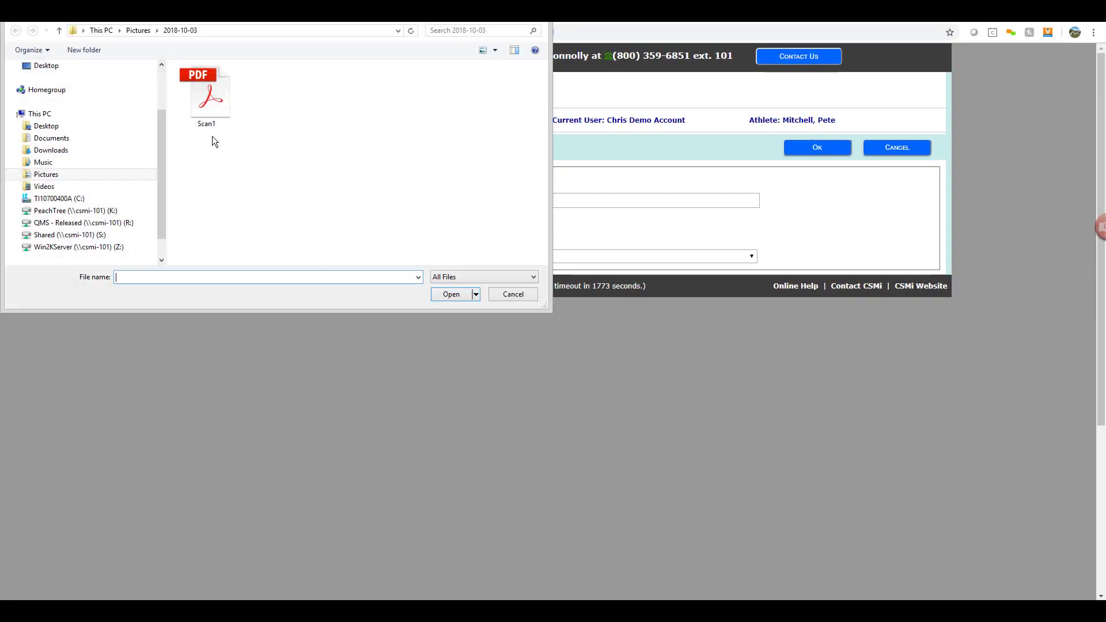
pyautogui.click(211, 111)
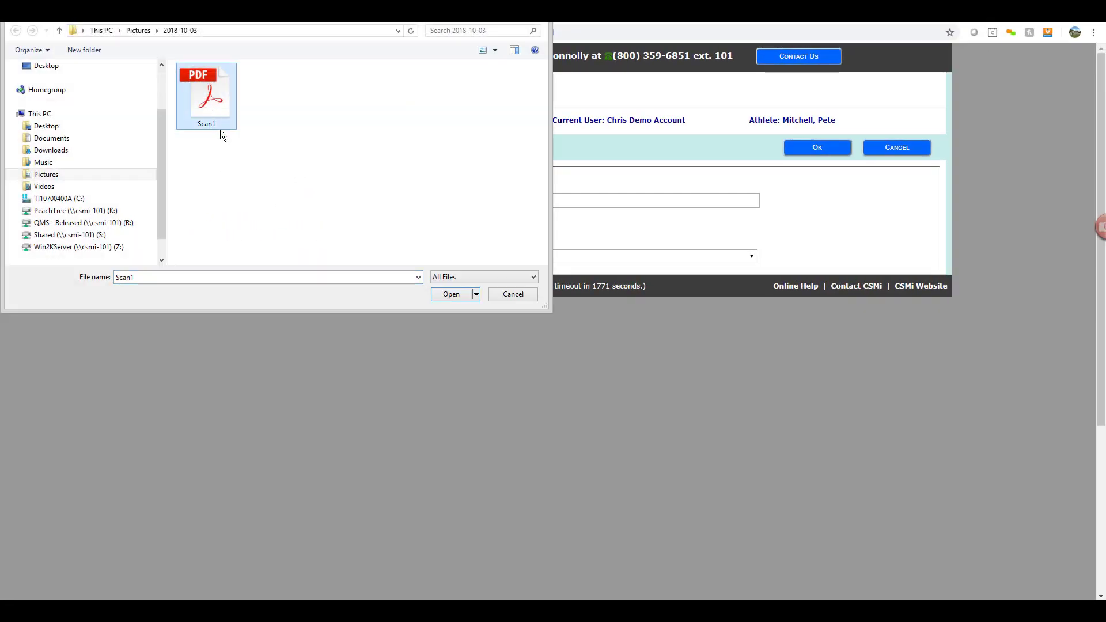
pyautogui.click(451, 294)
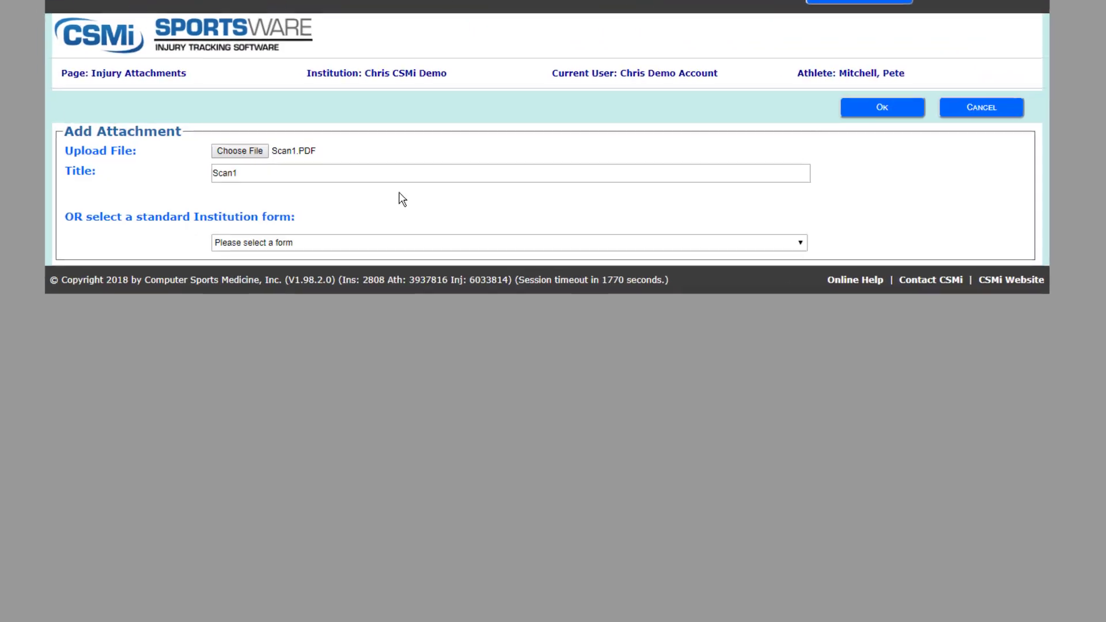
pyautogui.moveTo(377, 170); pyautogui.dragTo(167, 163)
pyautogui.write('MRI')
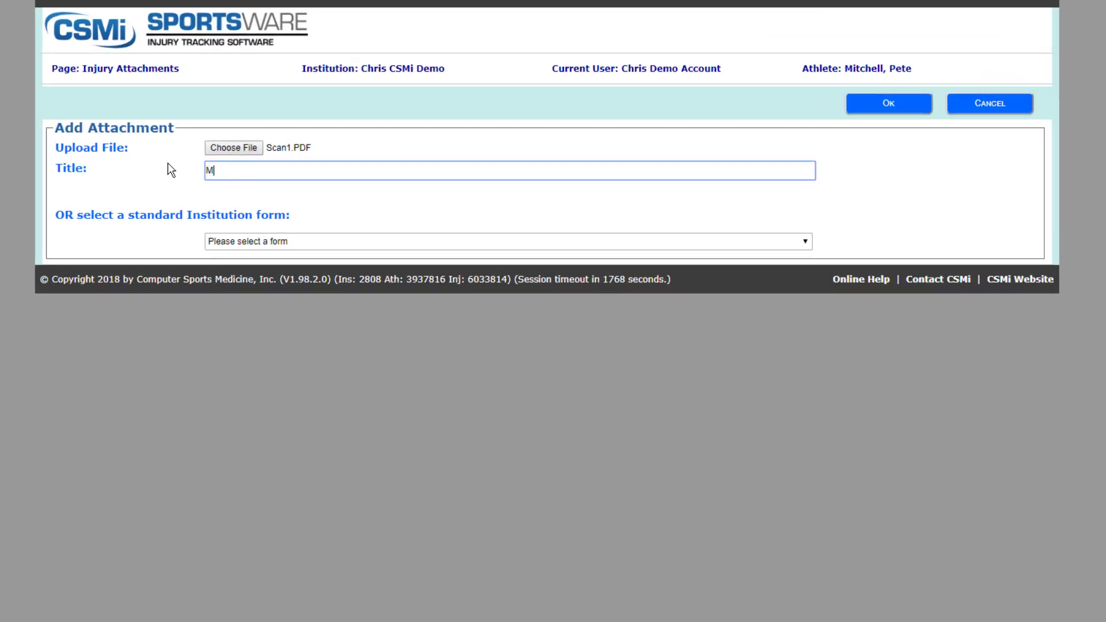
pyautogui.write(' Results 10/5/2018')
pyautogui.click(867, 105)
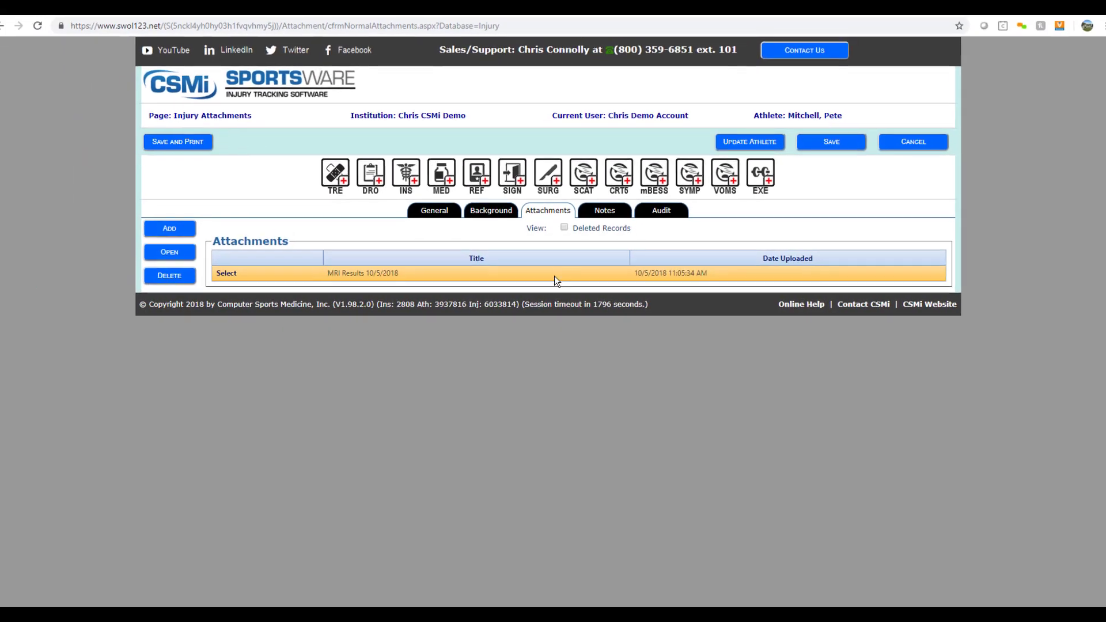
# Create a new empty note on the injury's Notes page.
pyautogui.click(604, 220)
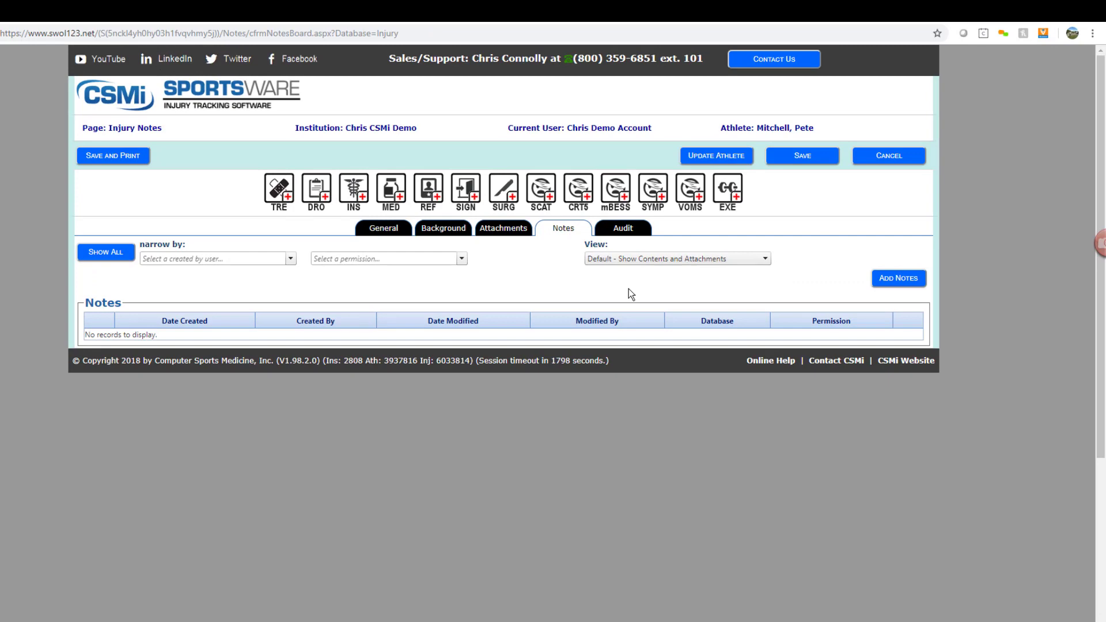
pyautogui.click(901, 261)
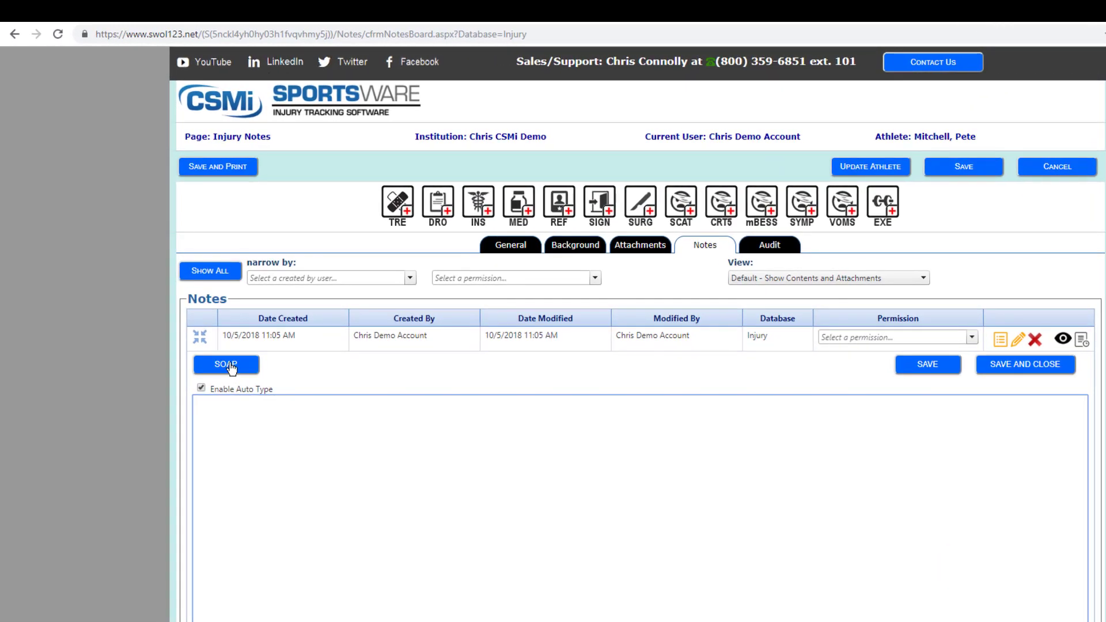
# Enter placeholder text in Subjective, Objective, Assessment and Plan, and choose Knee Eval.
pyautogui.click(229, 366)
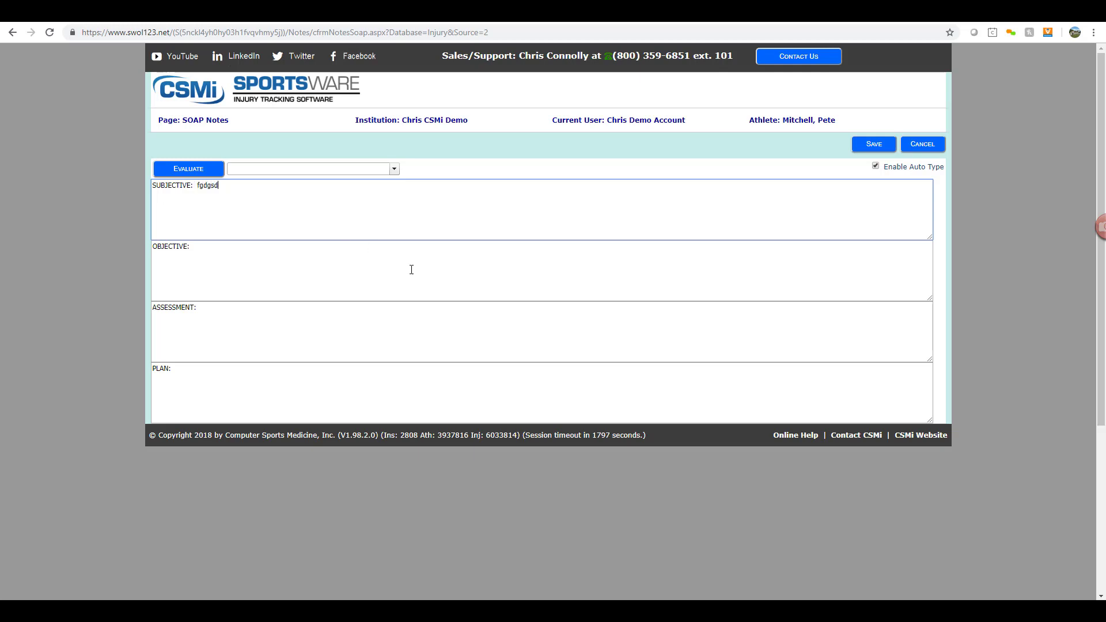
pyautogui.write('dfgsfd')
pyautogui.click(437, 255)
pyautogui.write('dfgdsfgsdfgsdfgsdf')
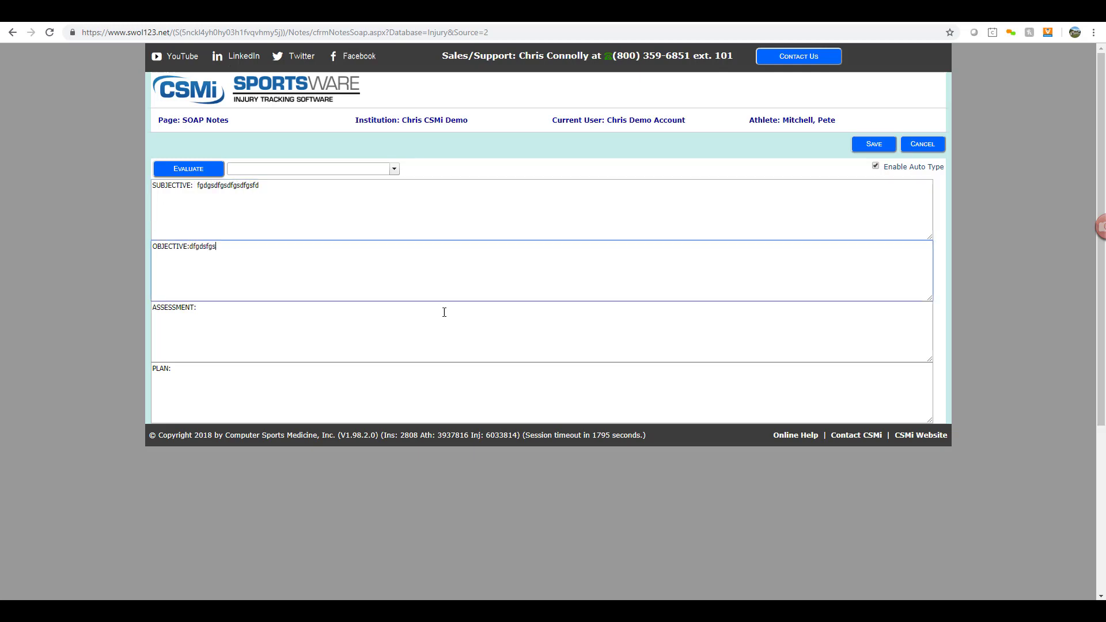
pyautogui.click(458, 335)
pyautogui.write('dsfgsdfgsdfgsdfgsfd')
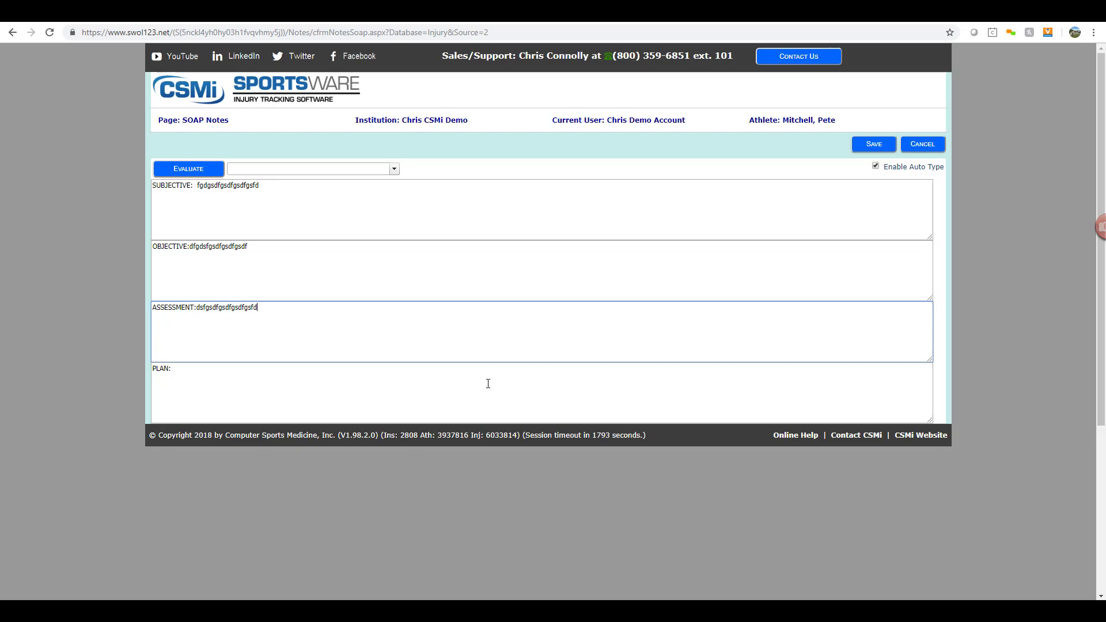
pyautogui.write('g')
pyautogui.click(488, 384)
pyautogui.write('dhh')
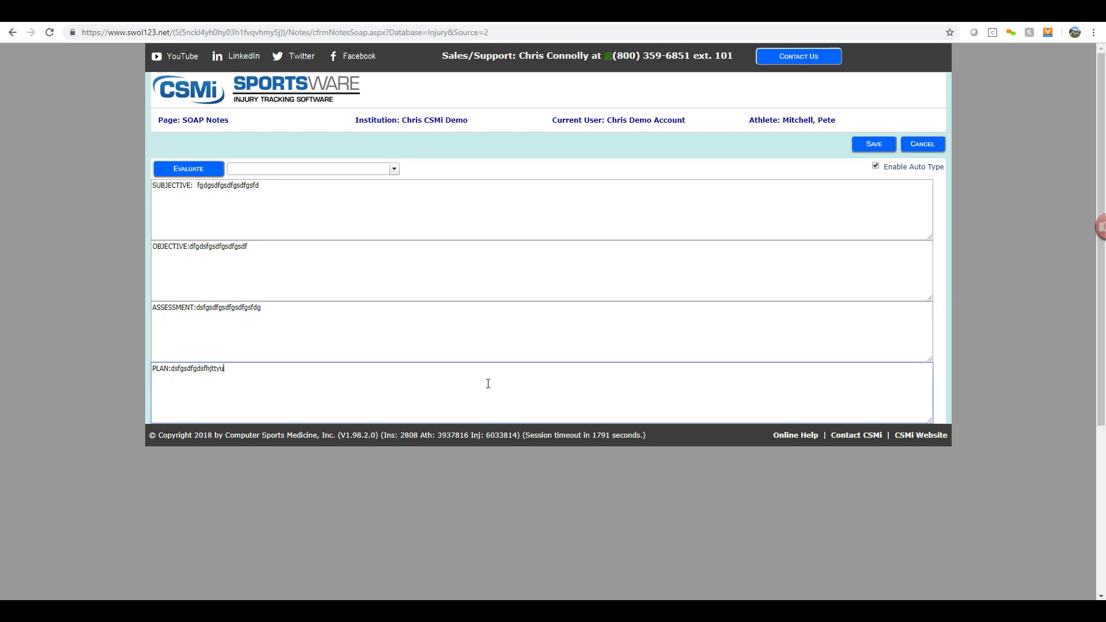
pyautogui.write('jfghjfg')
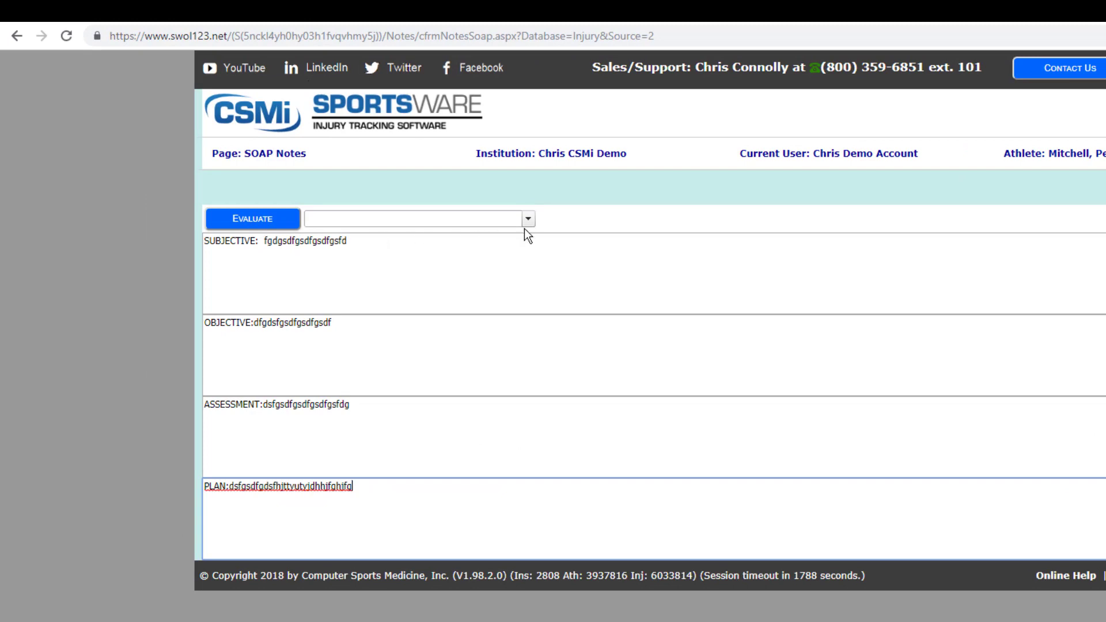
pyautogui.click(528, 223)
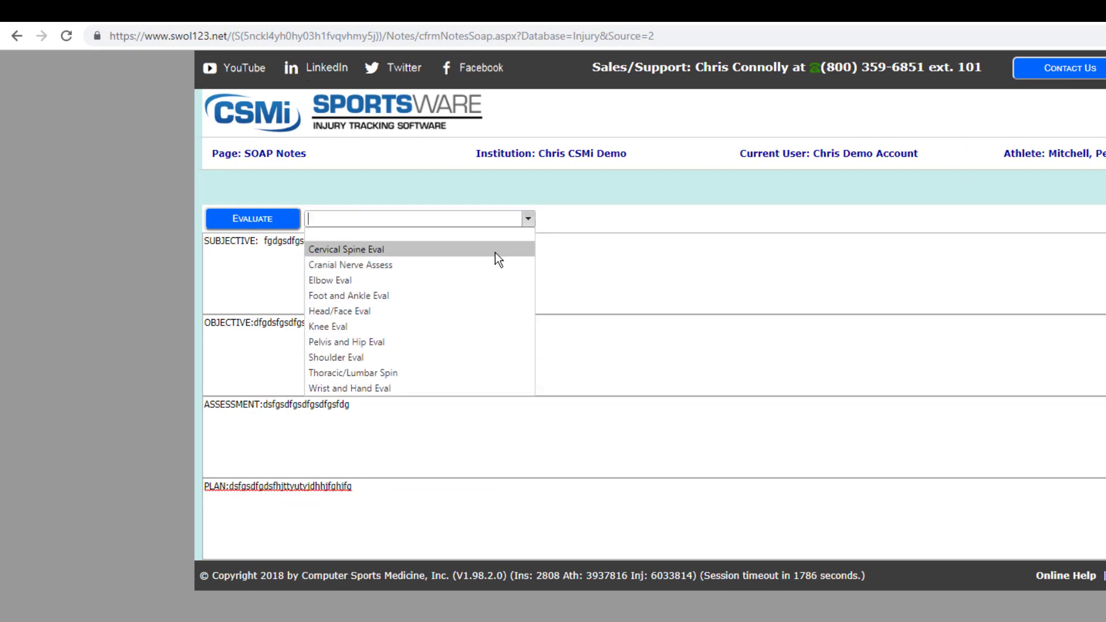
pyautogui.click(370, 323)
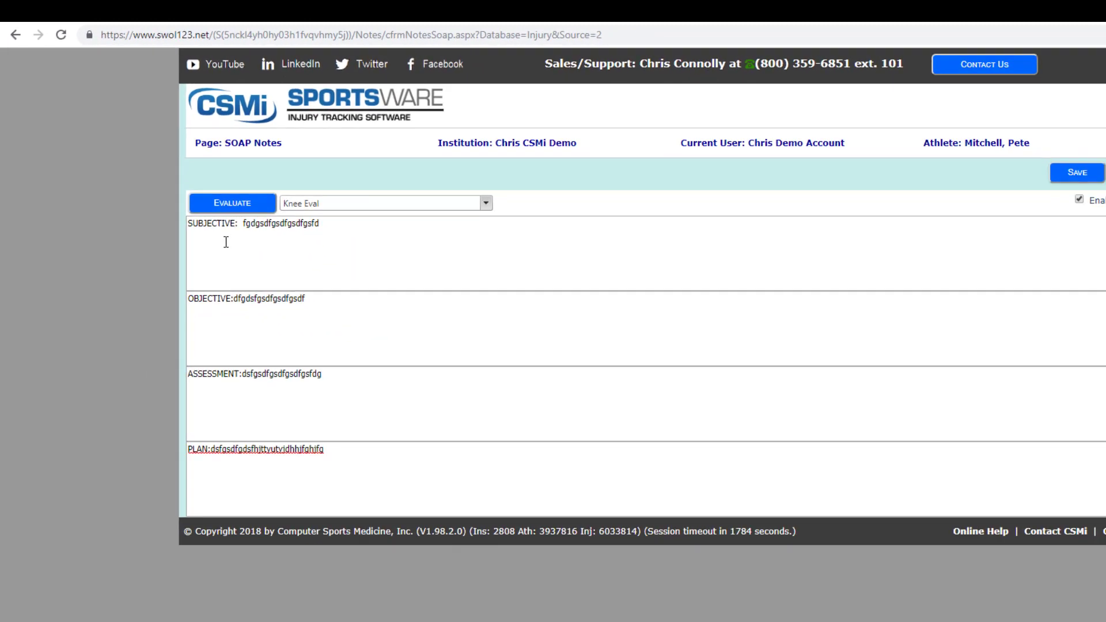
# In the knee evaluation, mark Anterior Drawer Test positive and Bounce Home Test negative.
pyautogui.click(232, 203)
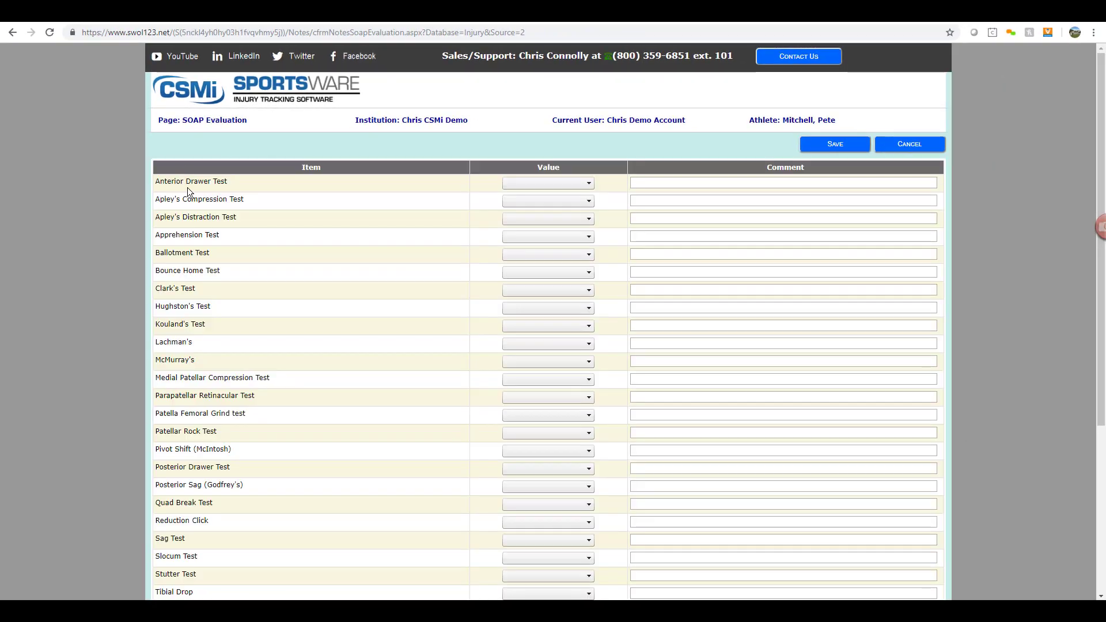
pyautogui.scroll(-4, 194, 279)
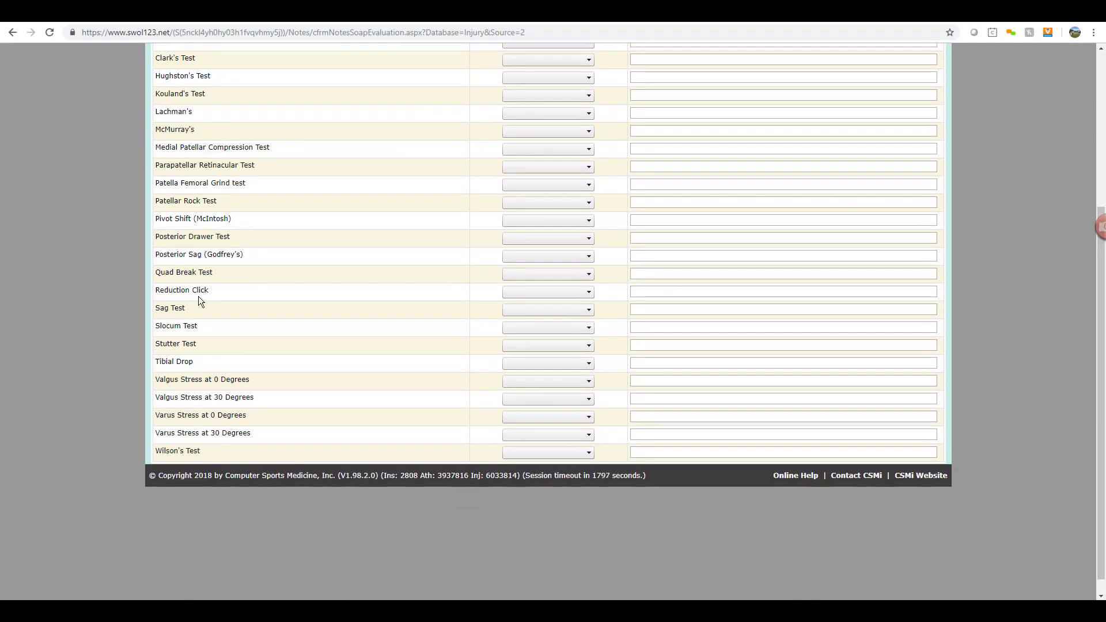
pyautogui.scroll(3, 199, 296)
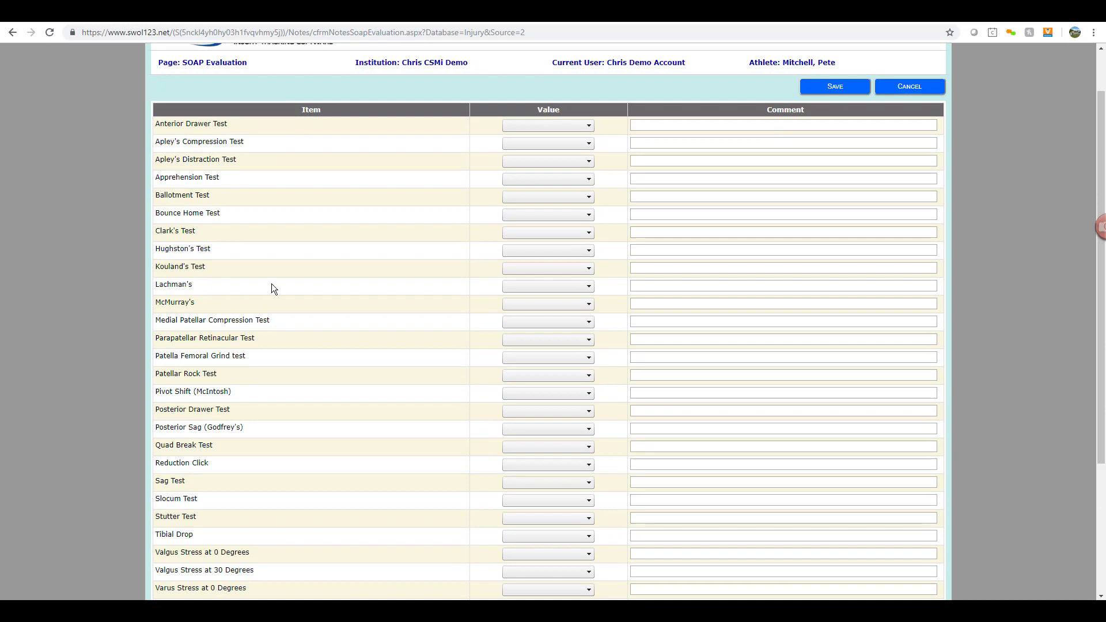
pyautogui.click(556, 124)
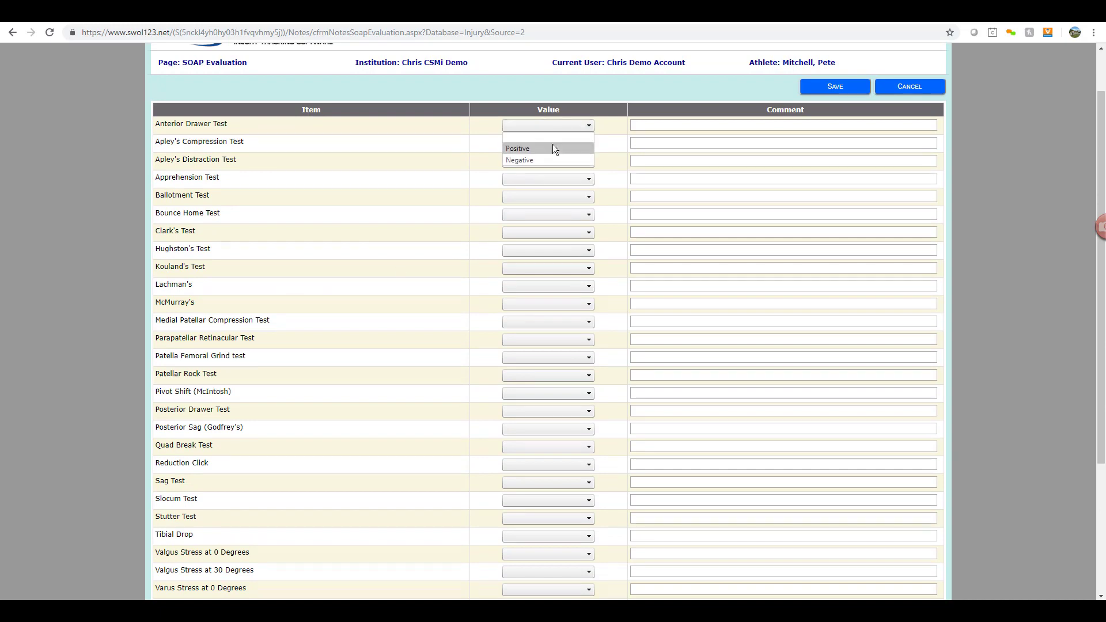
pyautogui.click(552, 145)
pyautogui.click(558, 216)
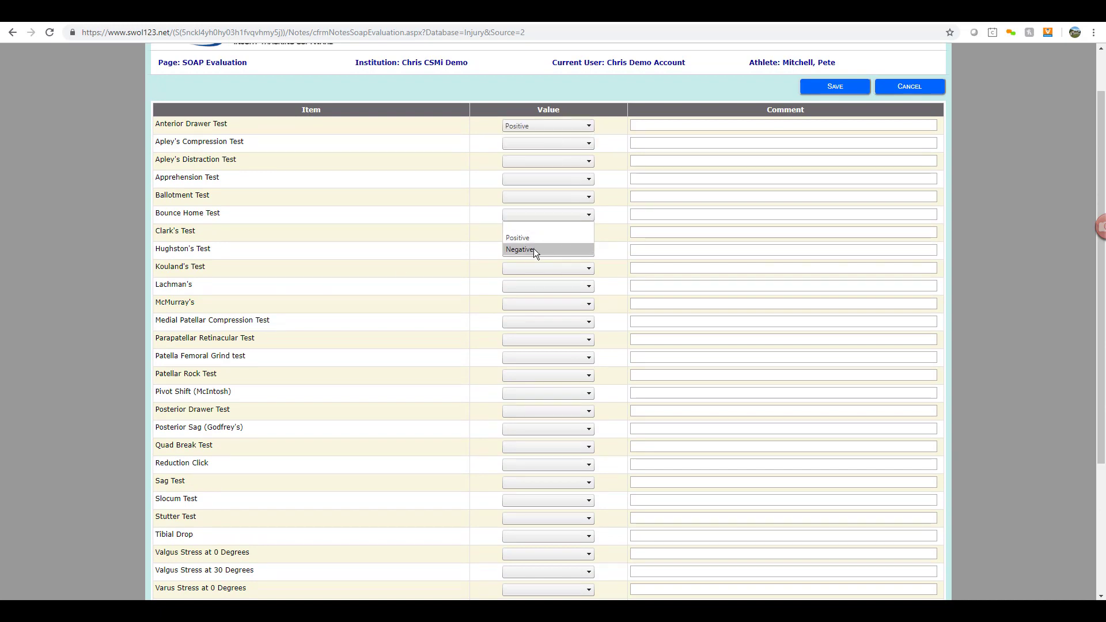
pyautogui.click(533, 248)
# Mark Parapatellar Retinacular negative, add comments to it and Bounce Home, then save.
pyautogui.click(553, 339)
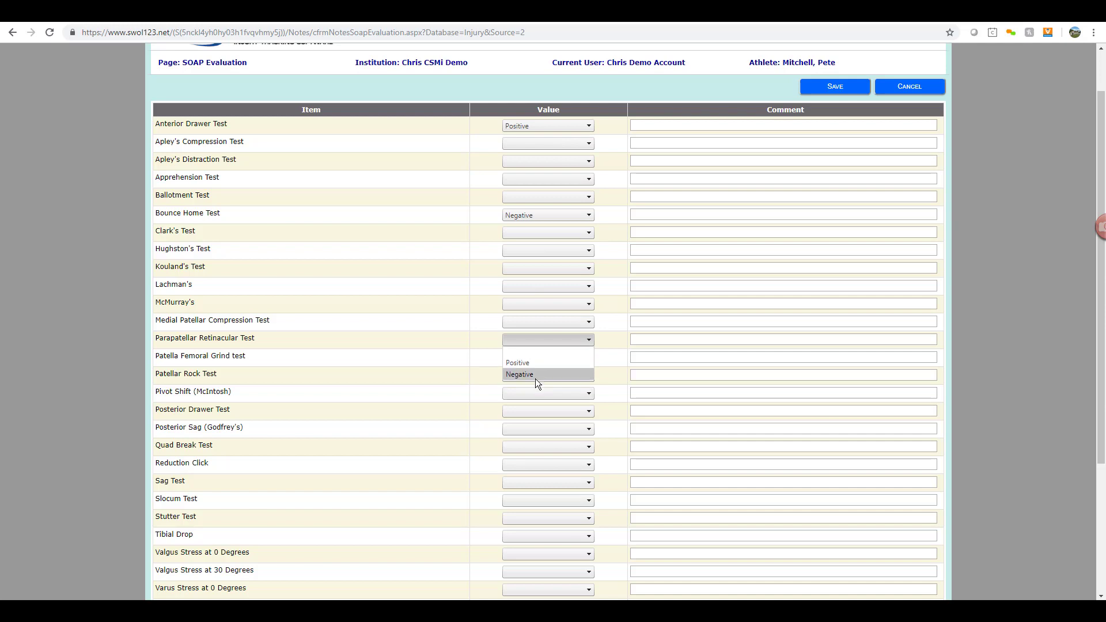
pyautogui.click(674, 336)
pyautogui.write('dg')
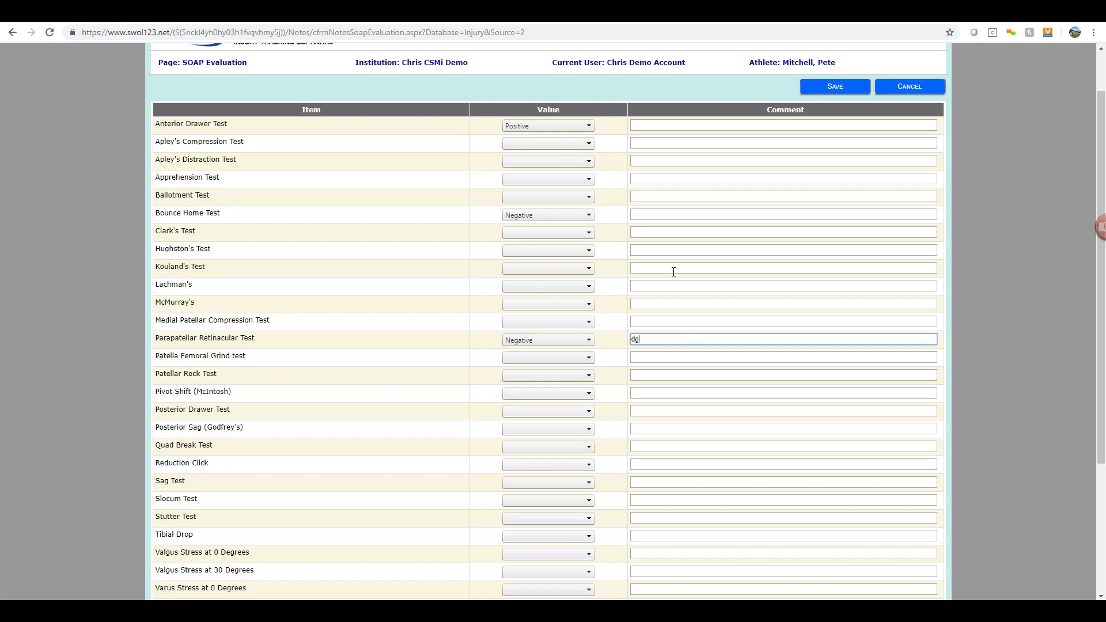
pyautogui.write('sfdgdsfgfd')
pyautogui.click(679, 214)
pyautogui.write('dfgsdfgsdfgsdfgdf')
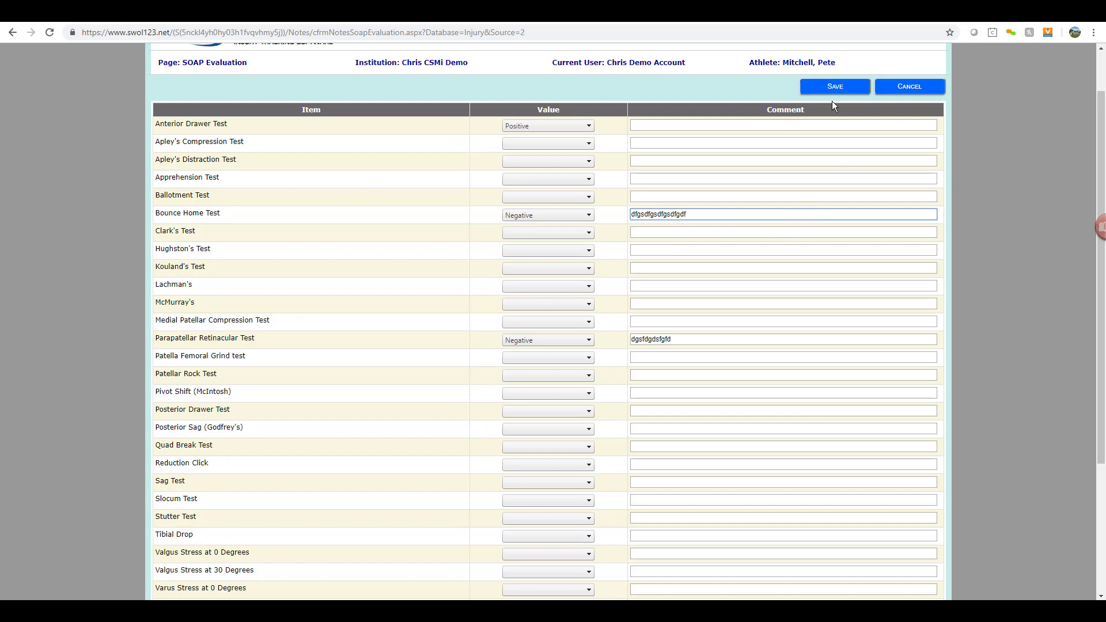
pyautogui.click(832, 89)
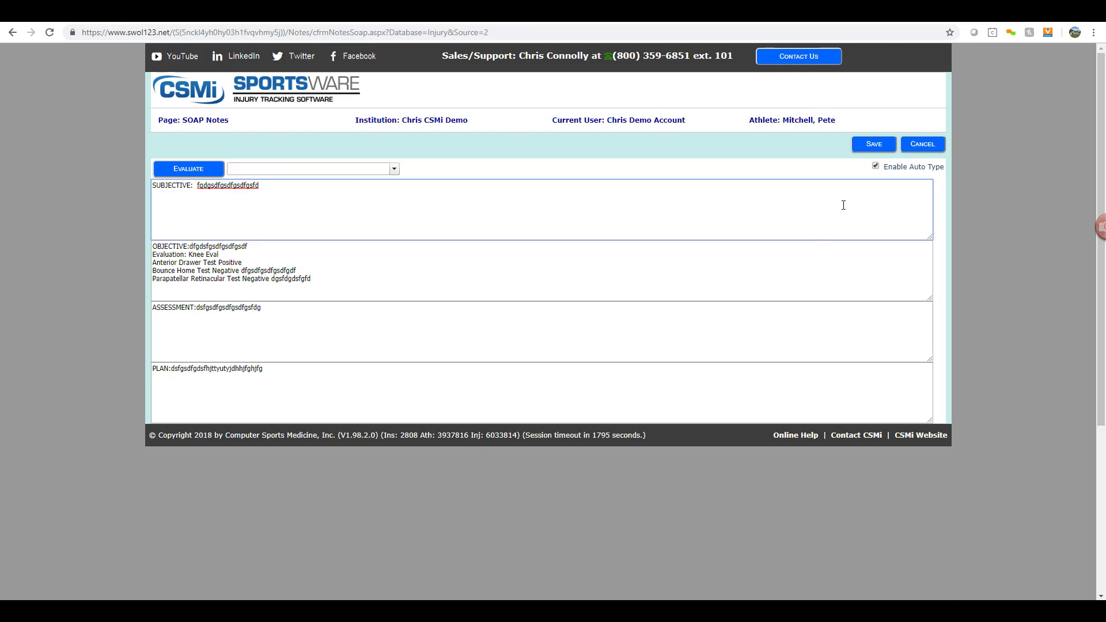
# Save the SOAP note with the knee evaluation results and close the injury note.
pyautogui.click(870, 146)
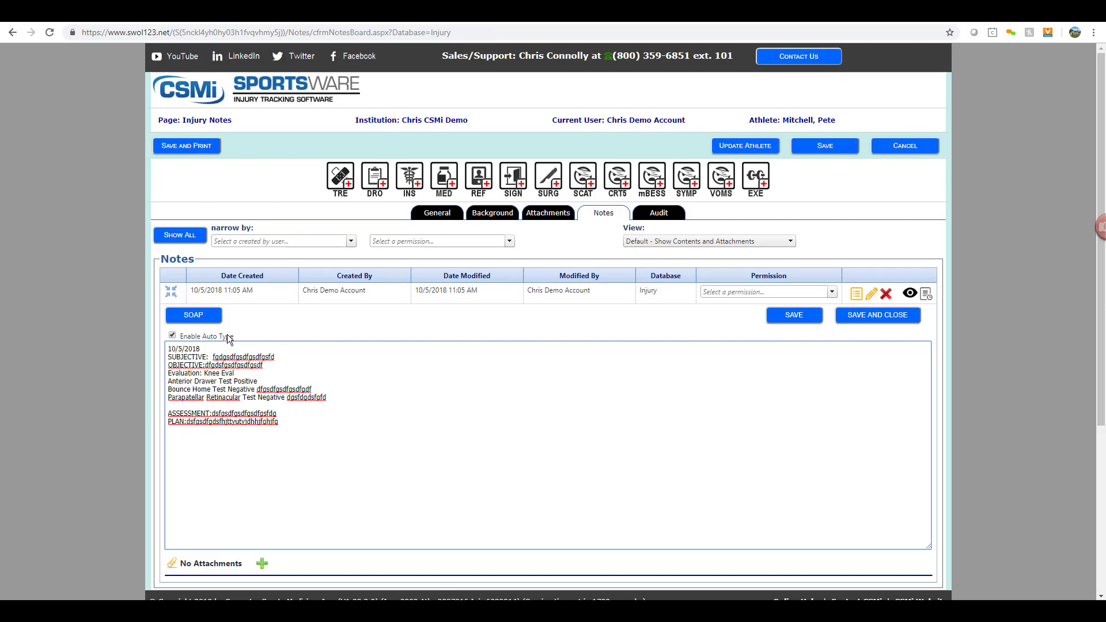
pyautogui.click(897, 322)
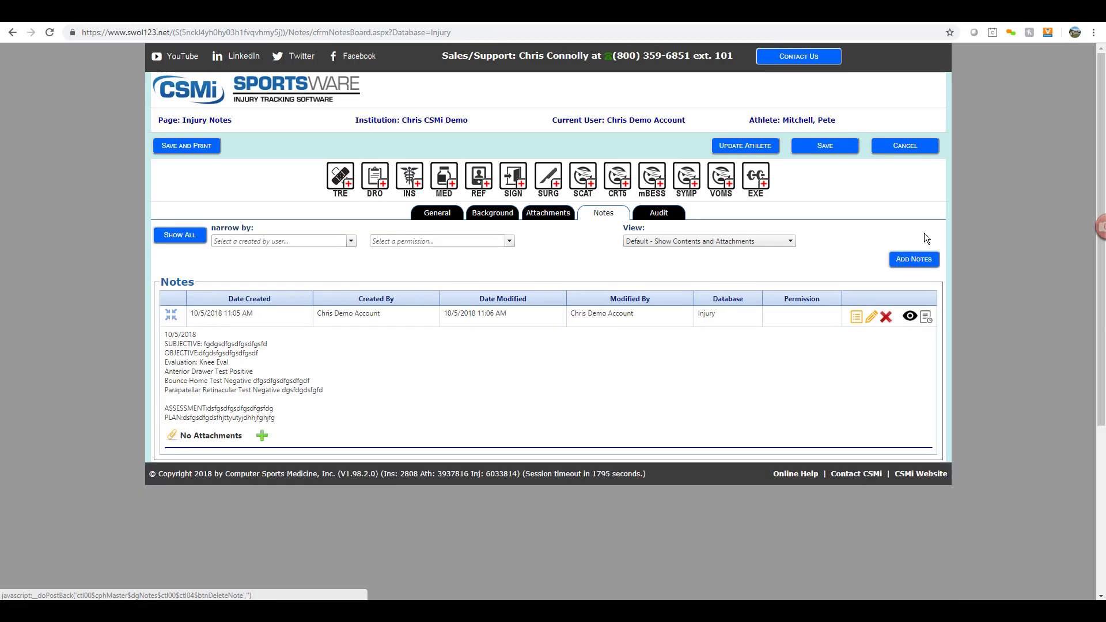
# Add and save a second injury note reading 'test notes'.
pyautogui.click(920, 259)
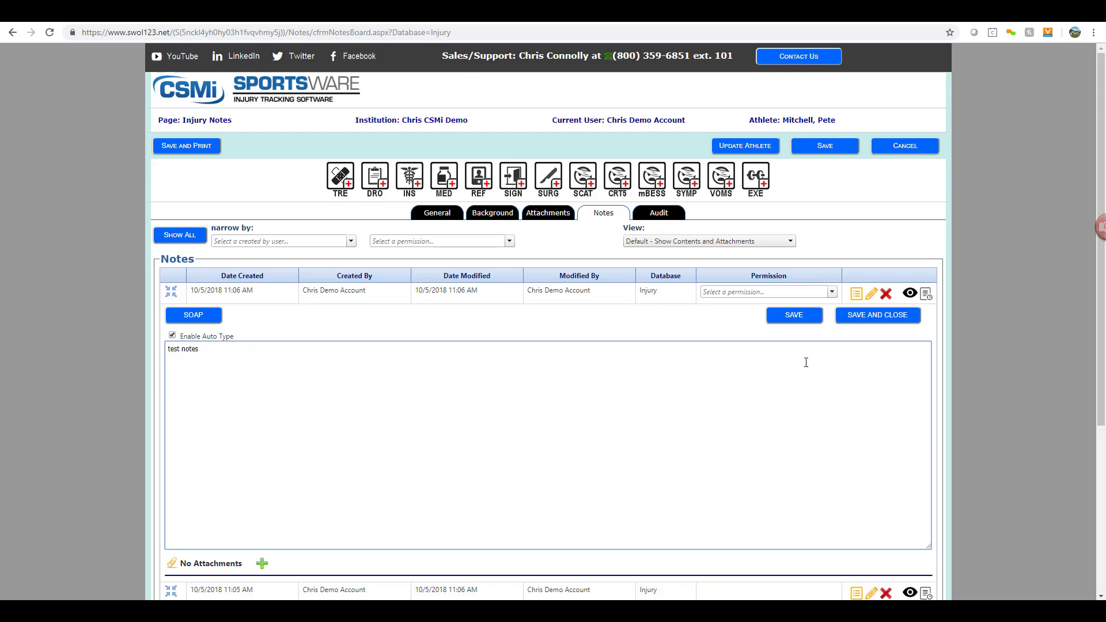
pyautogui.click(895, 317)
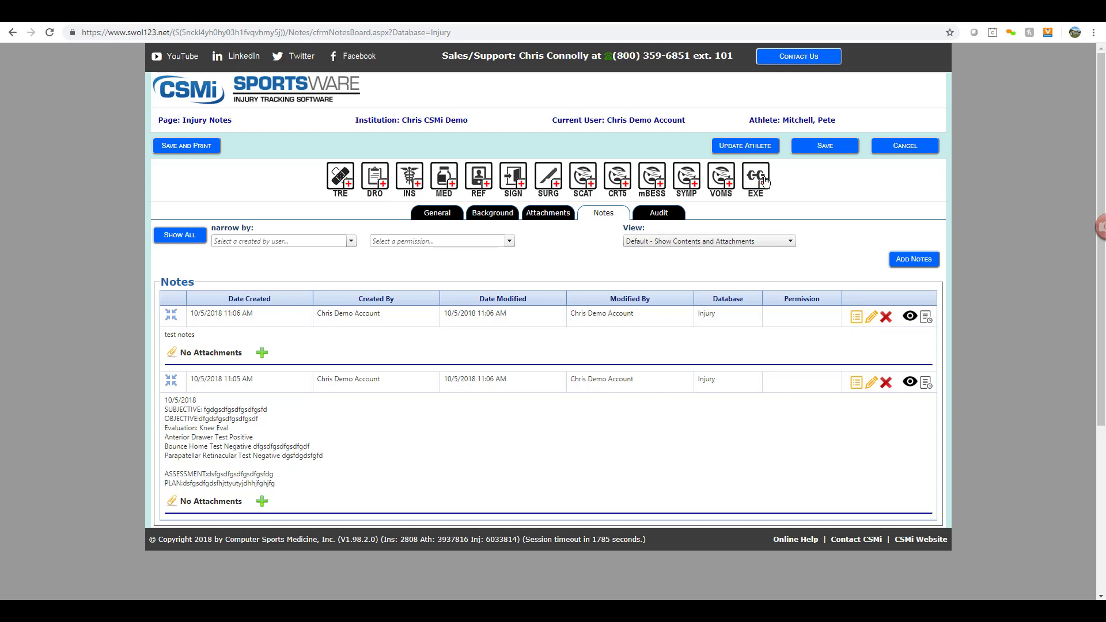
# Mark the athlete Out for both practice and game, with the status note 'sprained ACL'.
pyautogui.click(745, 148)
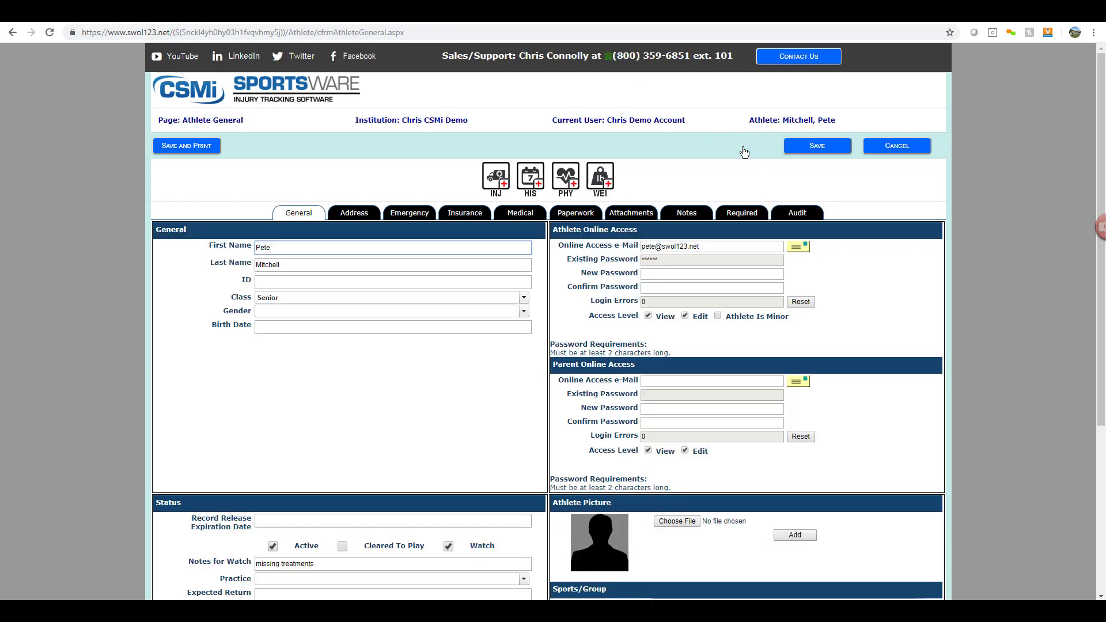
pyautogui.scroll(-5, 326, 294)
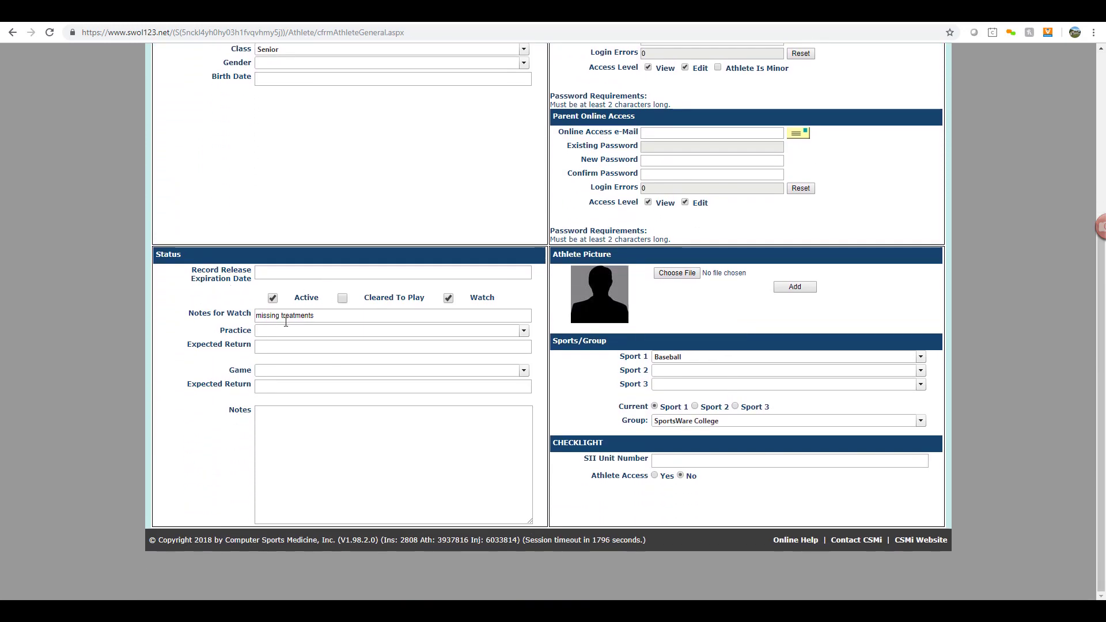
pyautogui.click(523, 331)
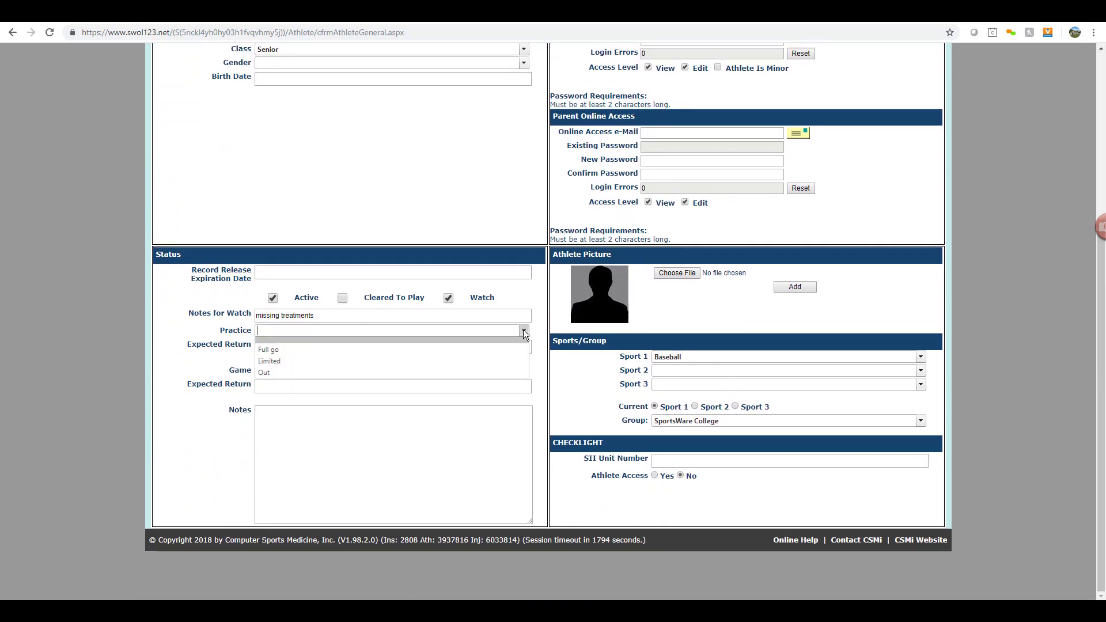
pyautogui.click(448, 376)
pyautogui.click(524, 370)
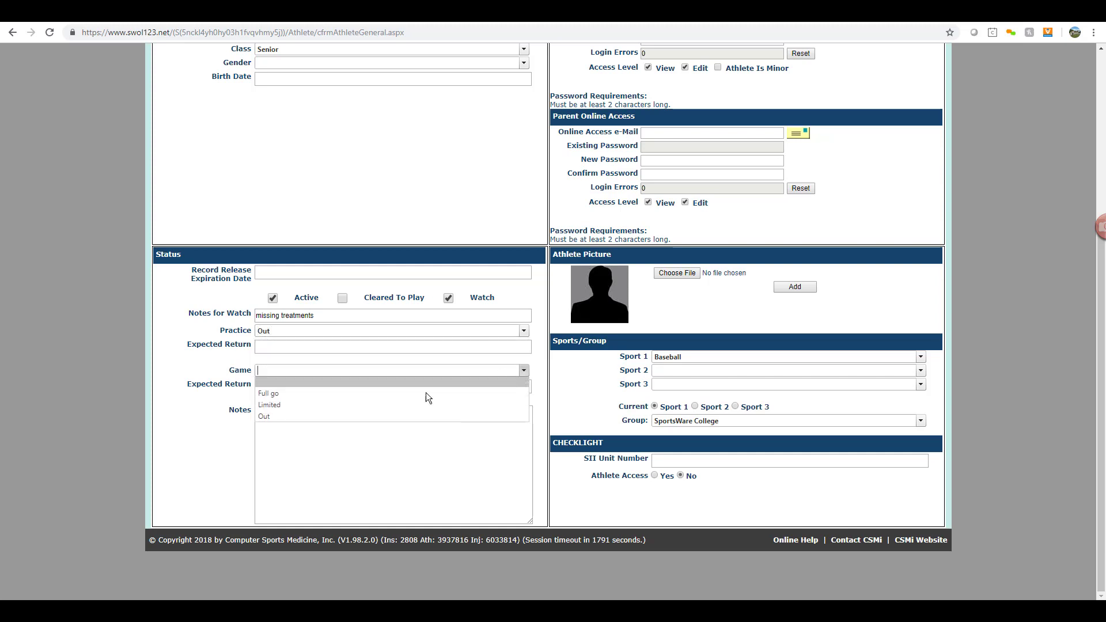
pyautogui.click(385, 420)
pyautogui.click(360, 436)
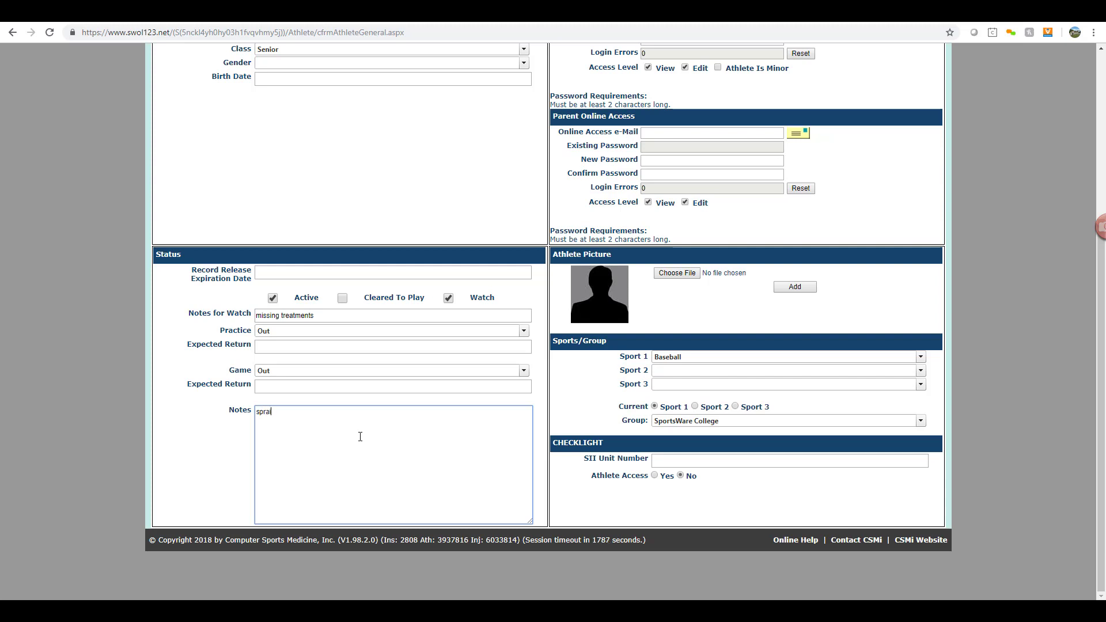
pyautogui.write('sprained ACL')
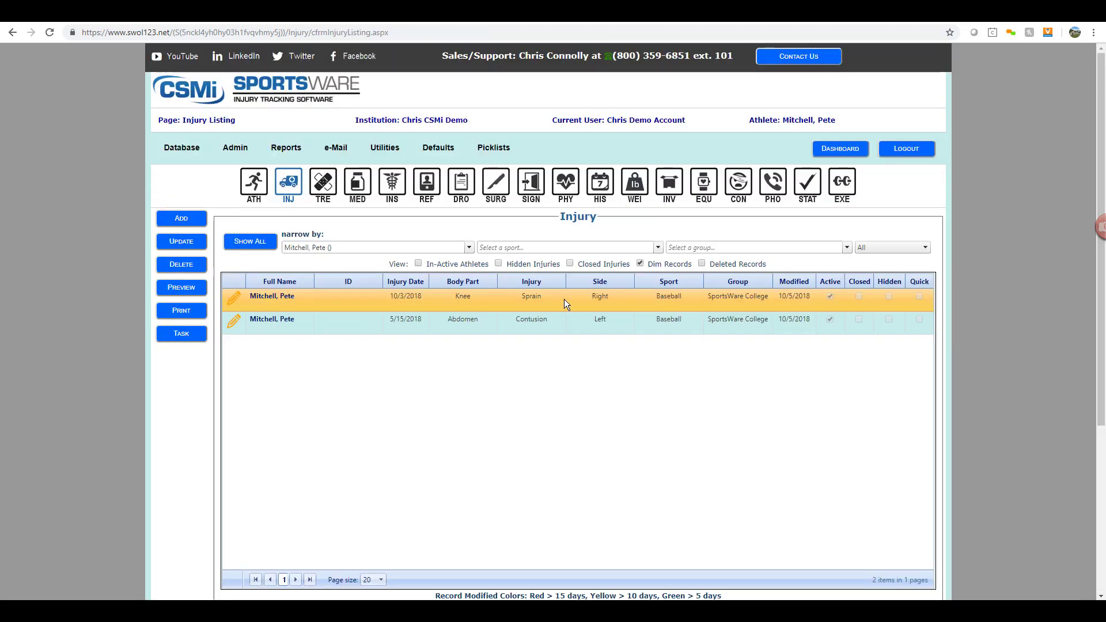
# Open the Knee/Sprain injury's general form and save it with the 2:15 PM injury time.
pyautogui.click(181, 230)
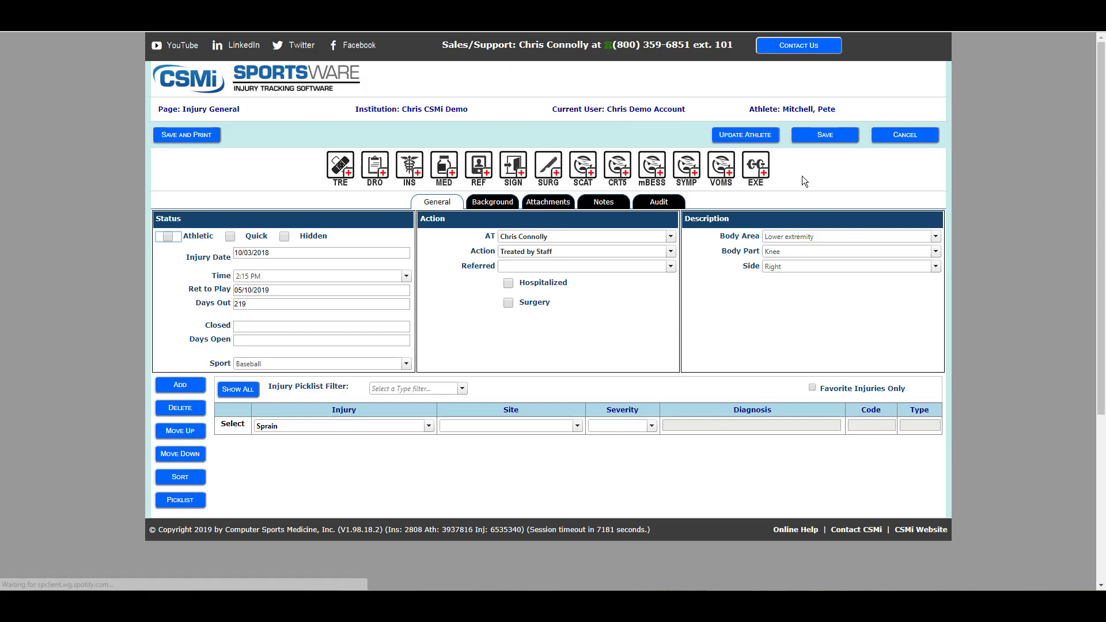
pyautogui.click(830, 135)
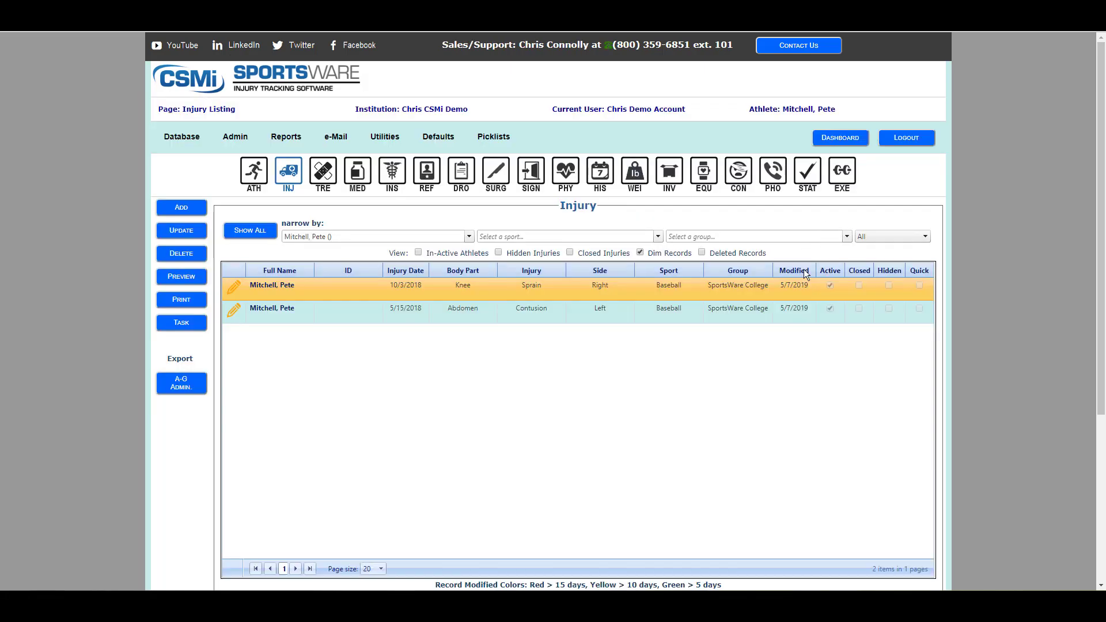